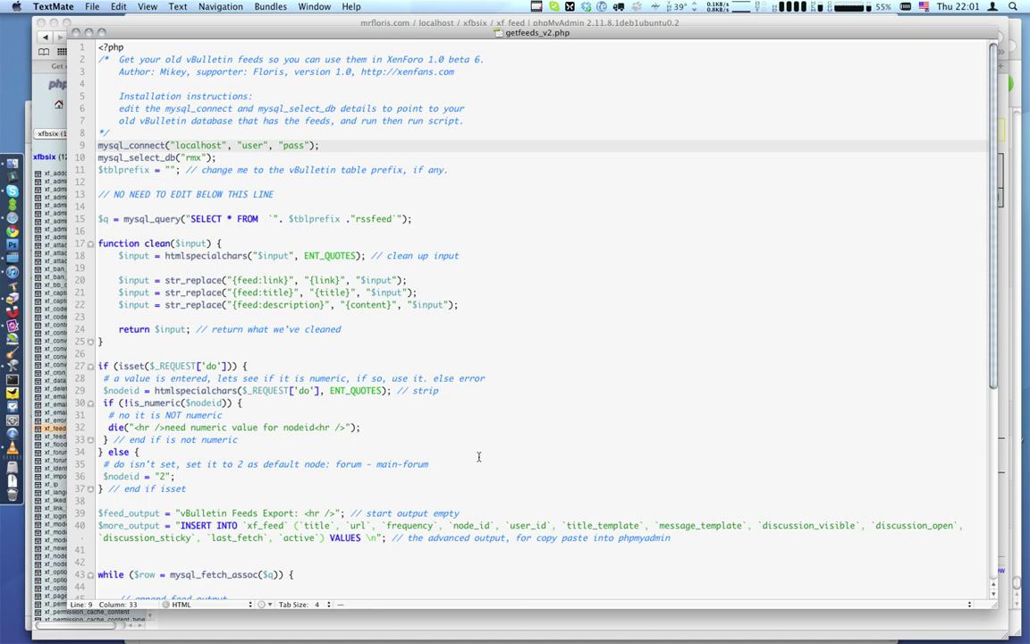
Examine the MySQL connection, database selection and table prefix lines that need editing in getfeeds_v2.php.
scroll(247, 387, down, 3)
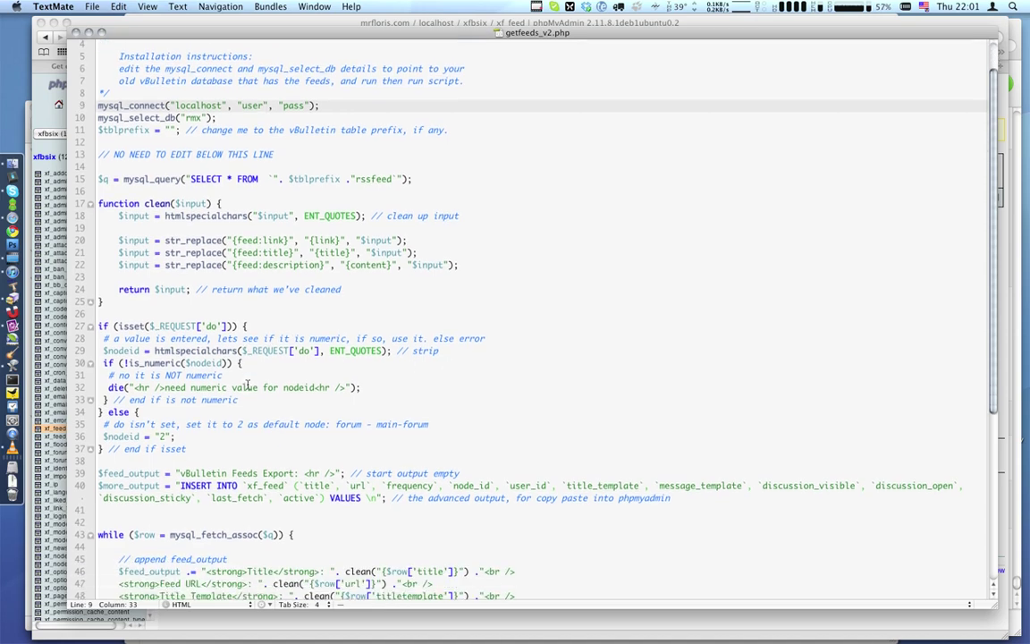
scroll(247, 387, down, 3)
scroll(250, 375, up, 5)
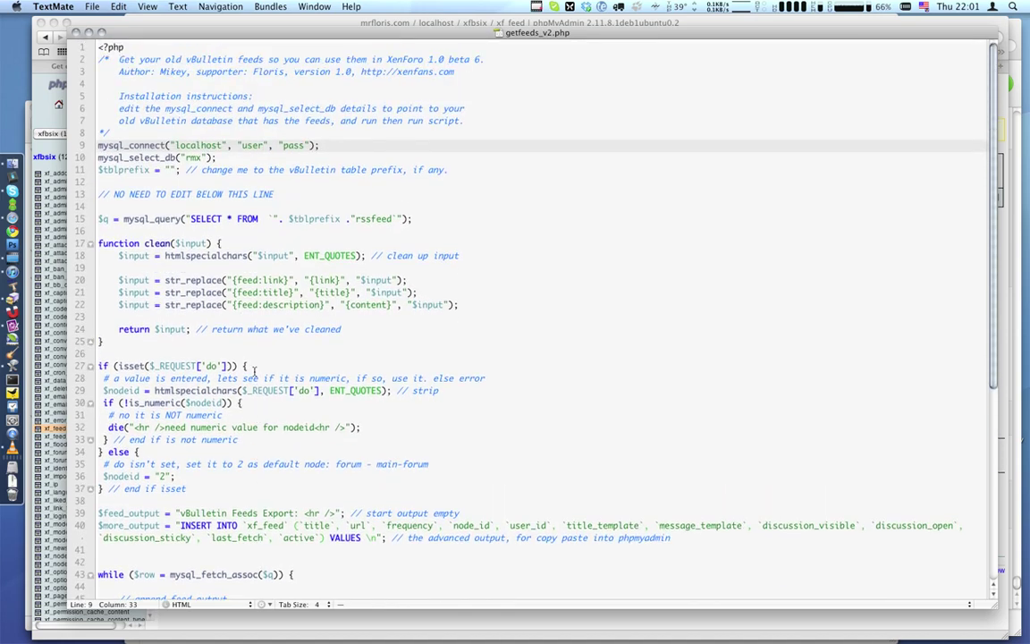
drag(282, 194, 99, 194)
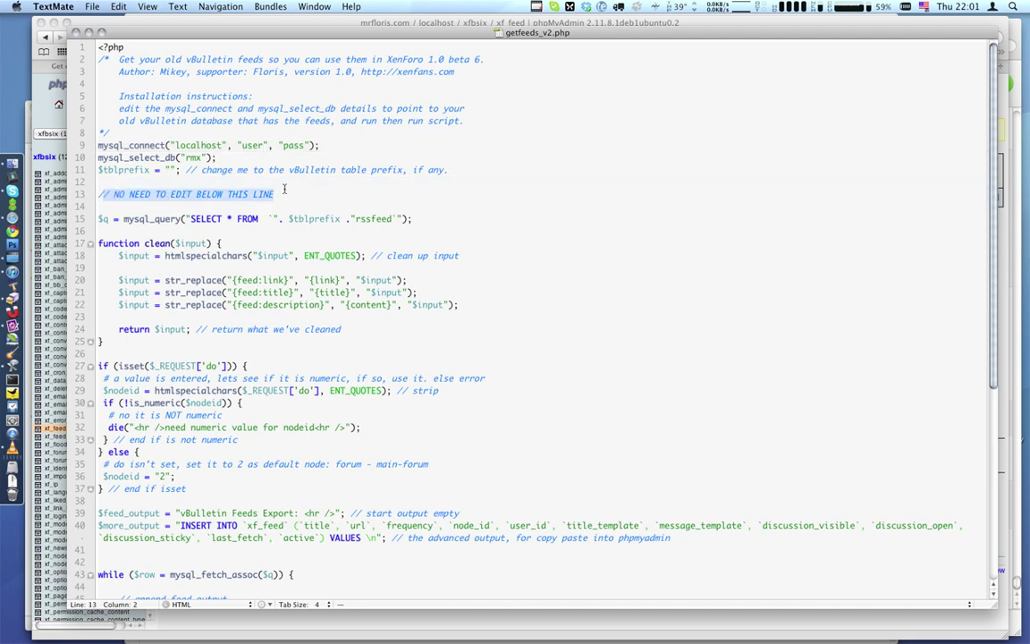
double_click(193, 158)
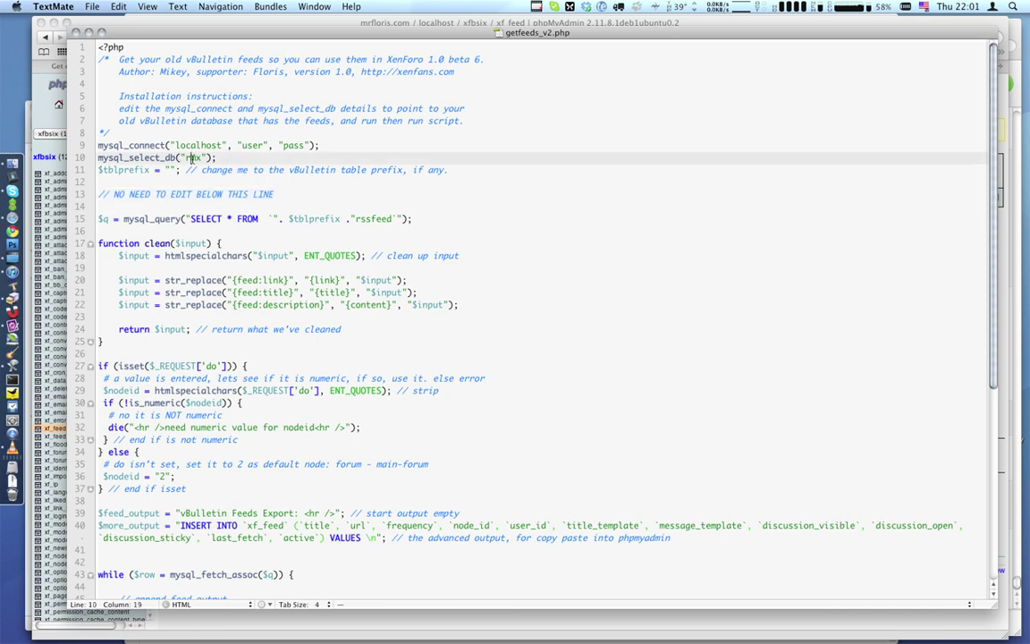
click(262, 151)
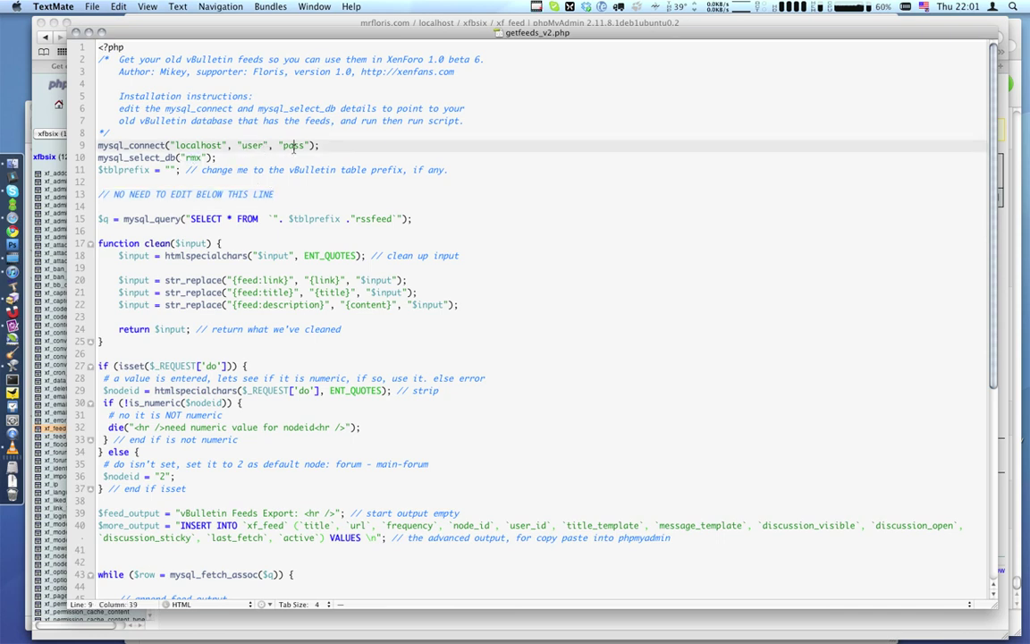
click(254, 181)
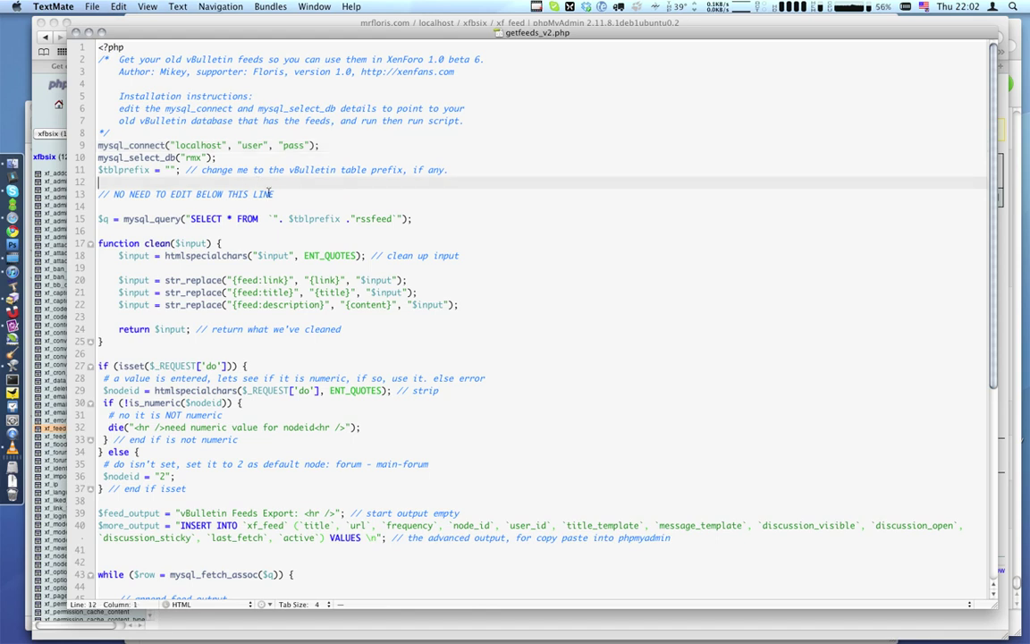
Read through the rest of the getfeeds_v2.php code, from the feed query to the HTML form that ends the script.
scroll(331, 374, down, 8)
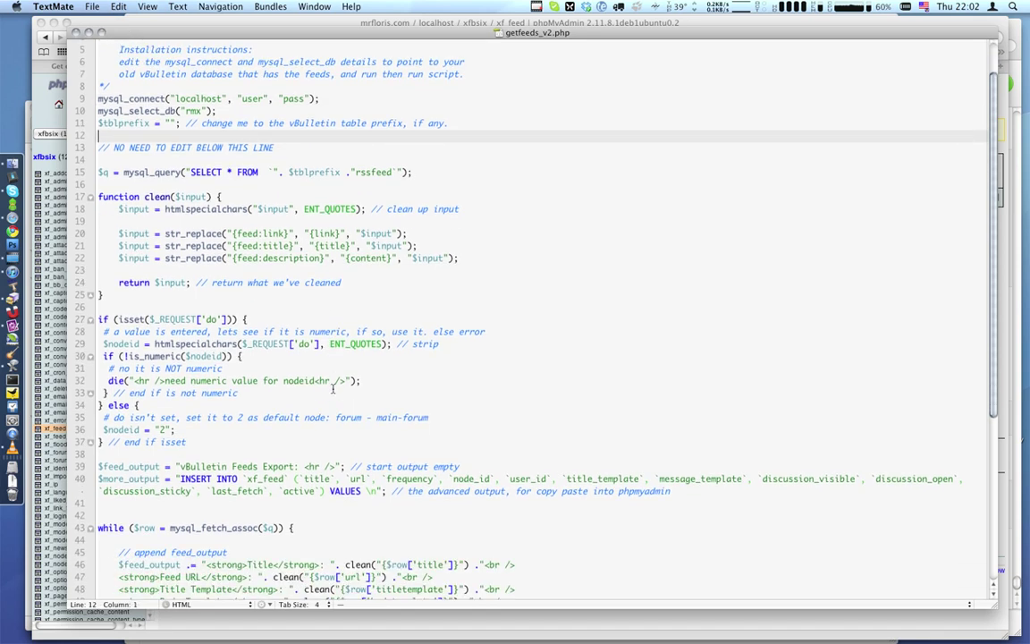
scroll(332, 388, up, 8)
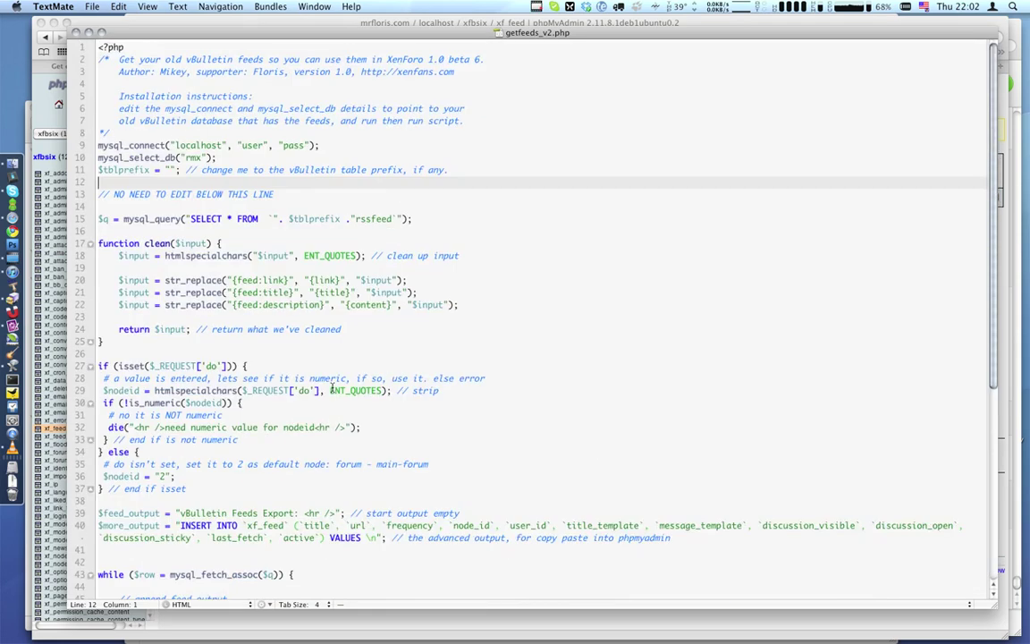
scroll(331, 387, down, 7)
scroll(332, 387, down, 1)
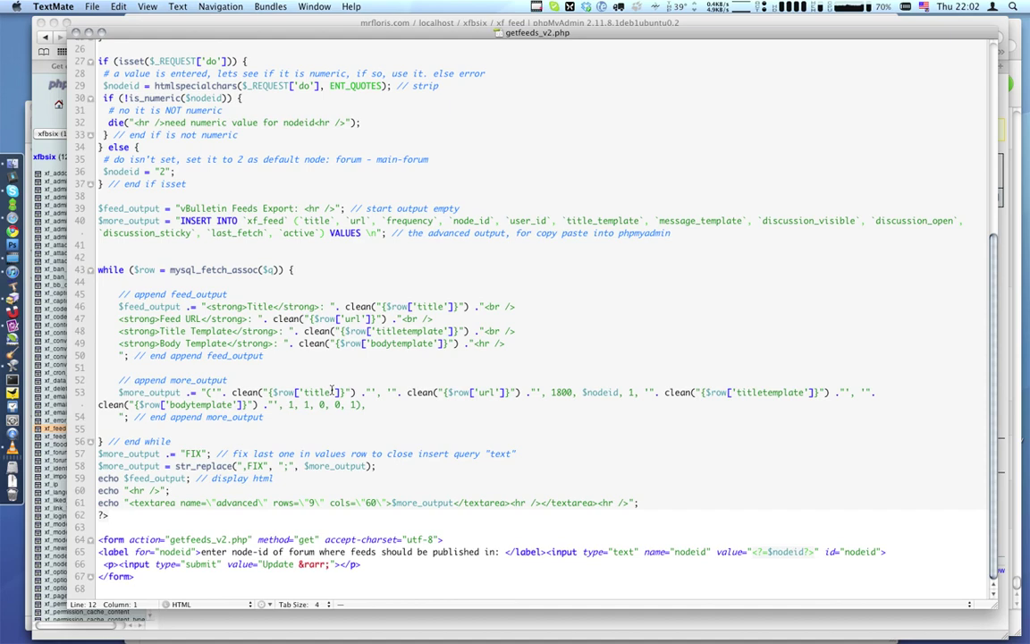
scroll(331, 391, up, 7)
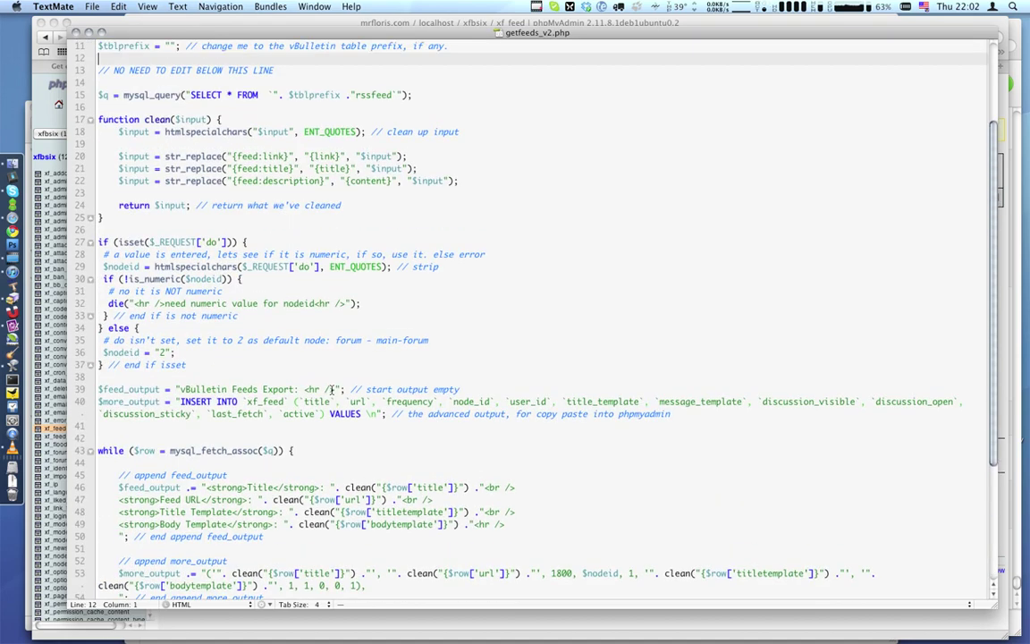
scroll(332, 390, down, 7)
scroll(332, 391, up, 12)
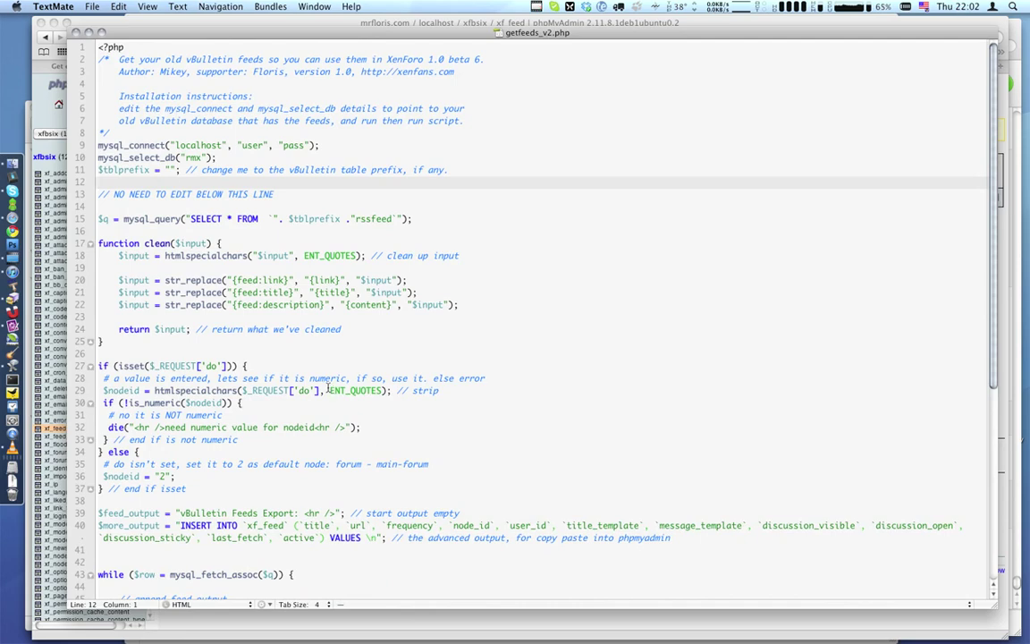
Close the script, switch to phpMyAdmin in Safari and browse the rows of the xf_feed table in the xfbsix database.
click(358, 331)
key(super+w)
click(319, 188)
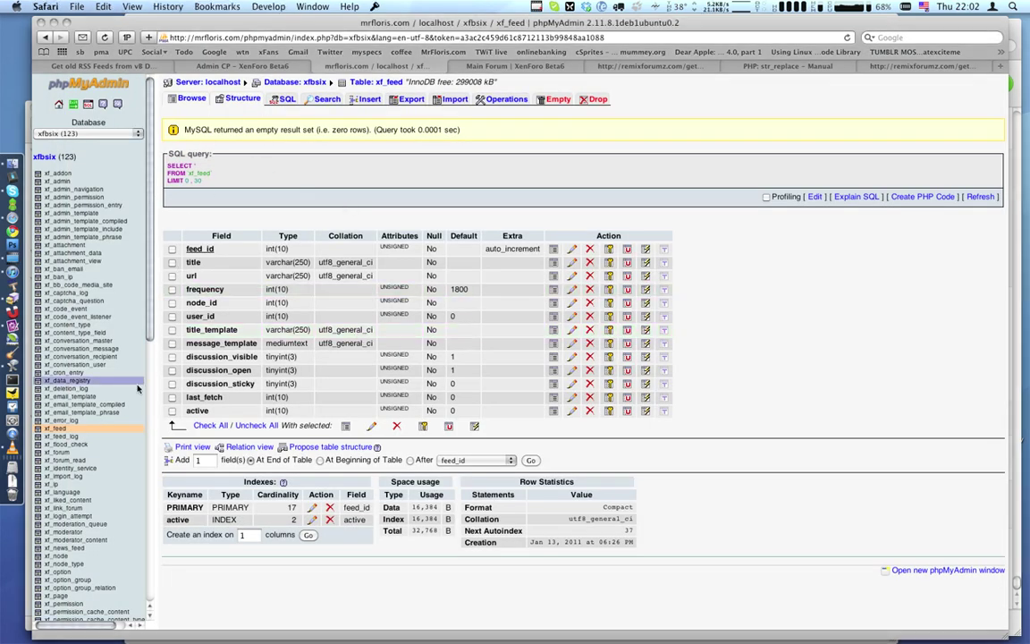
click(56, 430)
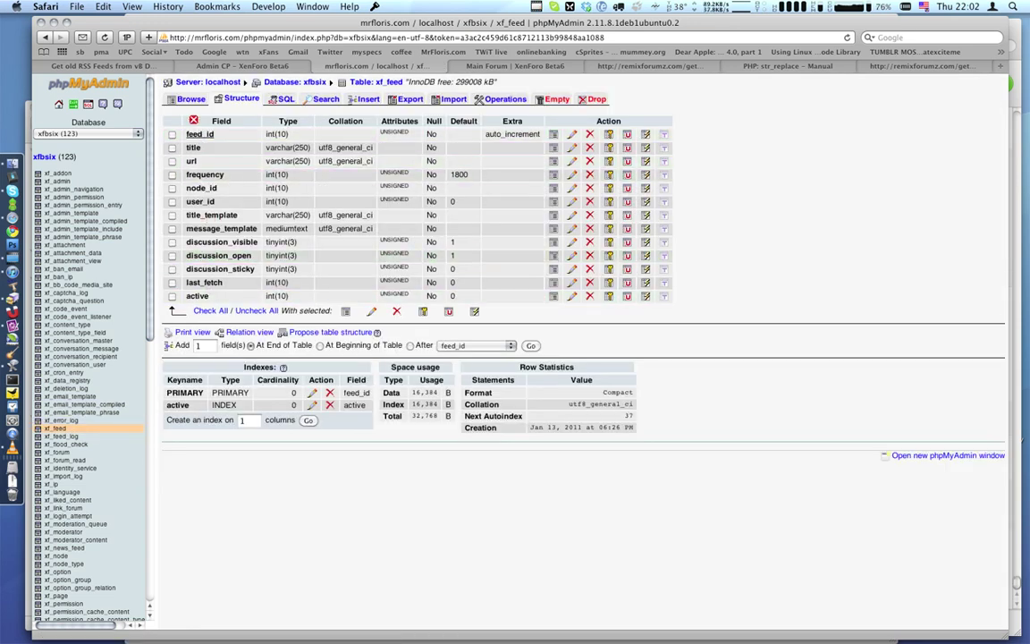
click(184, 99)
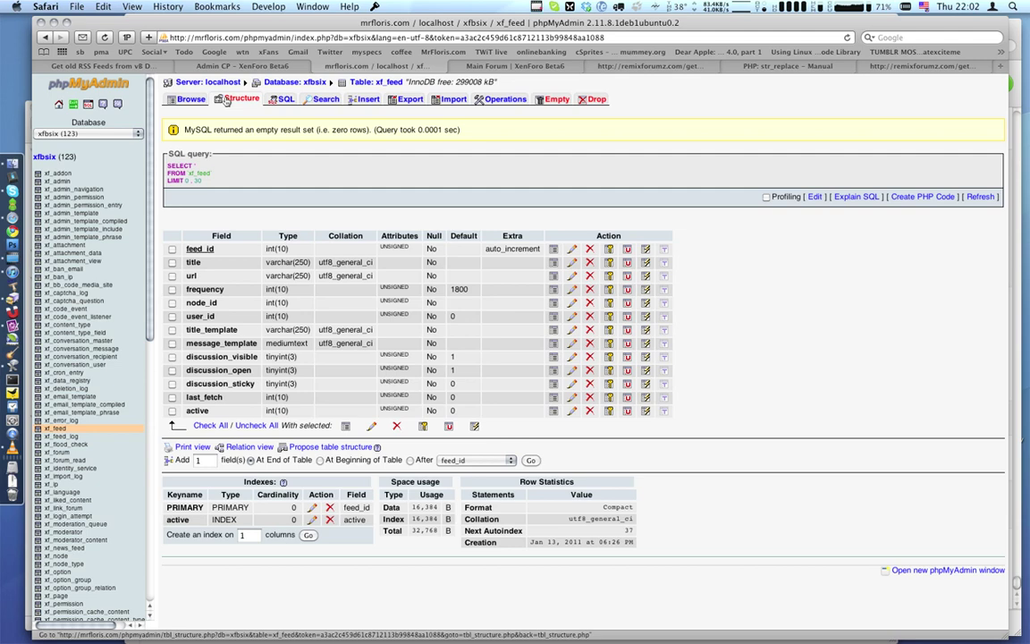
Reload the getfeeds_v2.php export page on remixforumz.com without the ?do=444 parameter.
click(662, 69)
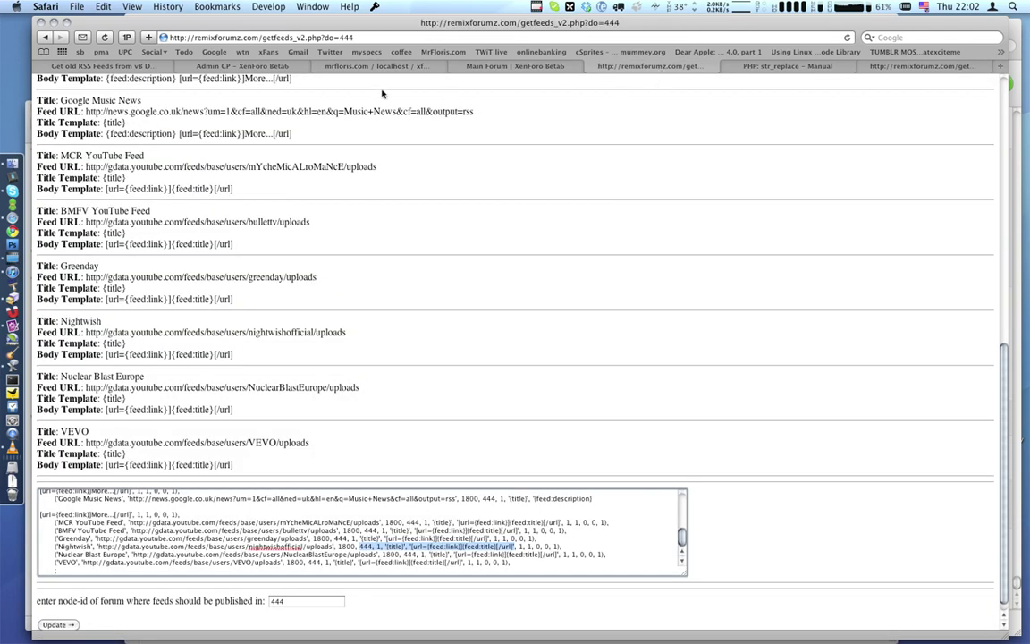
click(327, 38)
drag(327, 39, 355, 59)
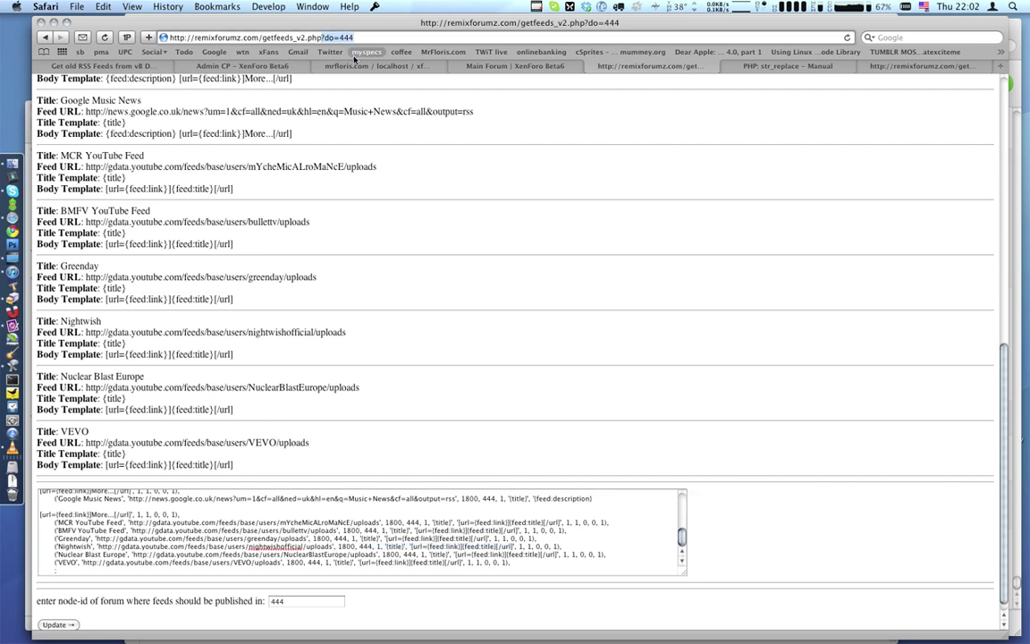
key(BackSpace)
key(Return)
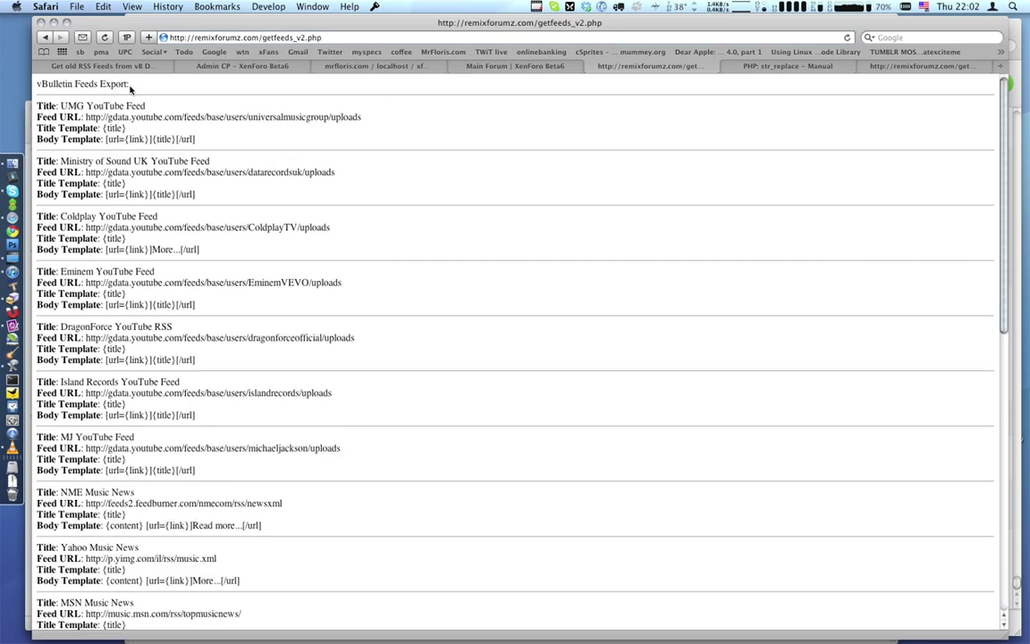
Examine the first exported feed's title, feed URL, title template and body template.
drag(124, 83, 93, 138)
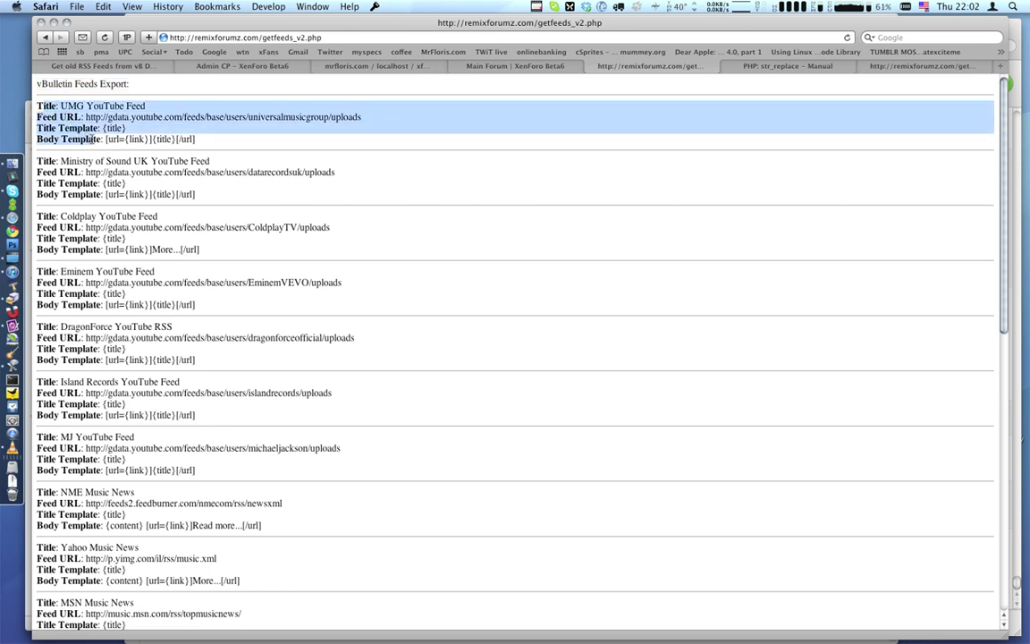
click(120, 128)
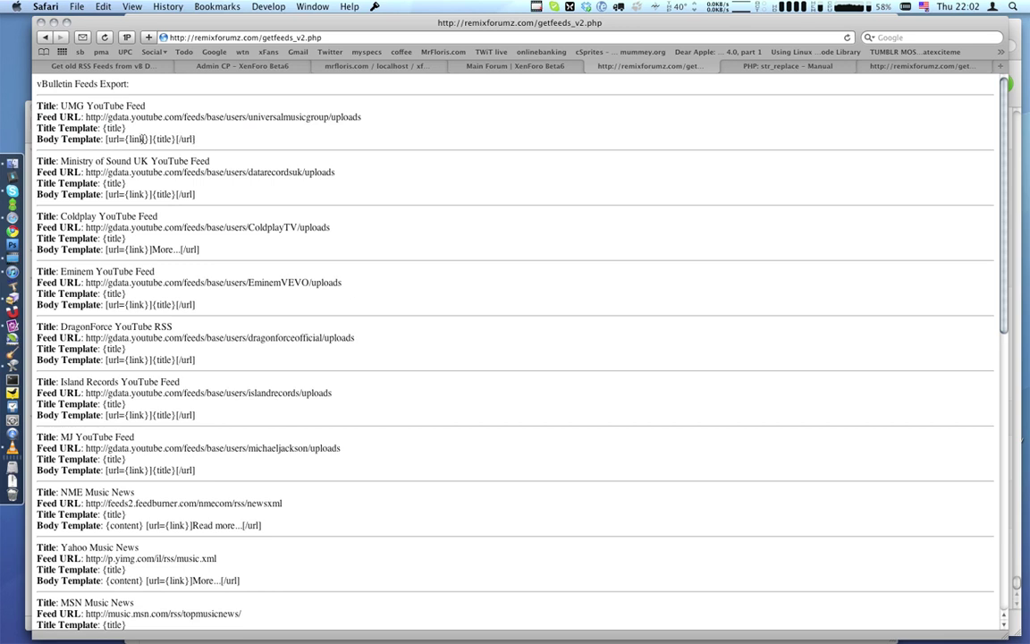
drag(195, 139, 106, 139)
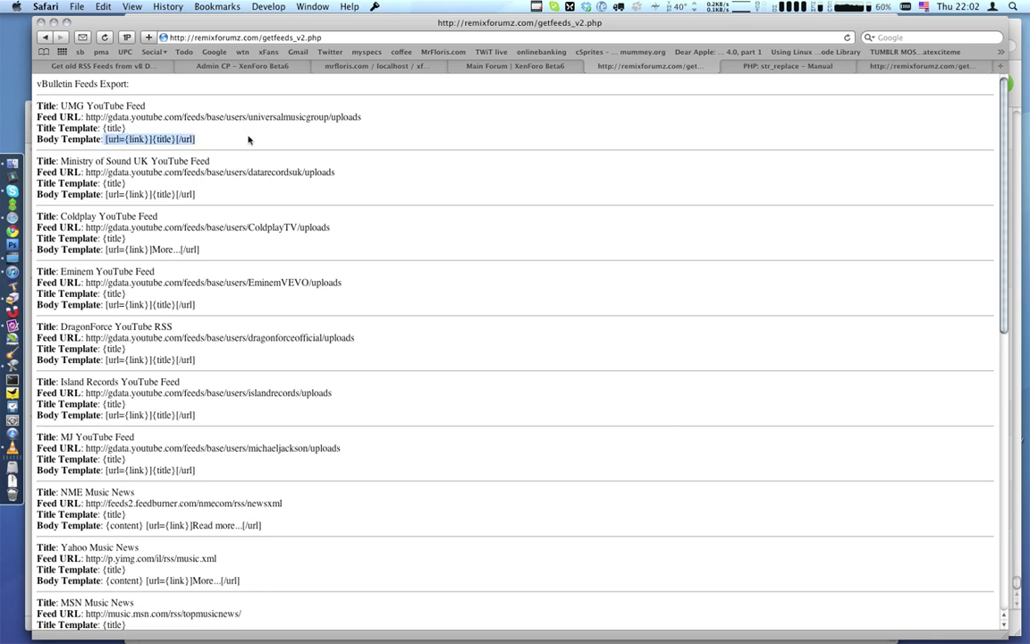
Switch to the XenForo admin control panel and view the Registered Feeds list of the Feeder application.
click(238, 67)
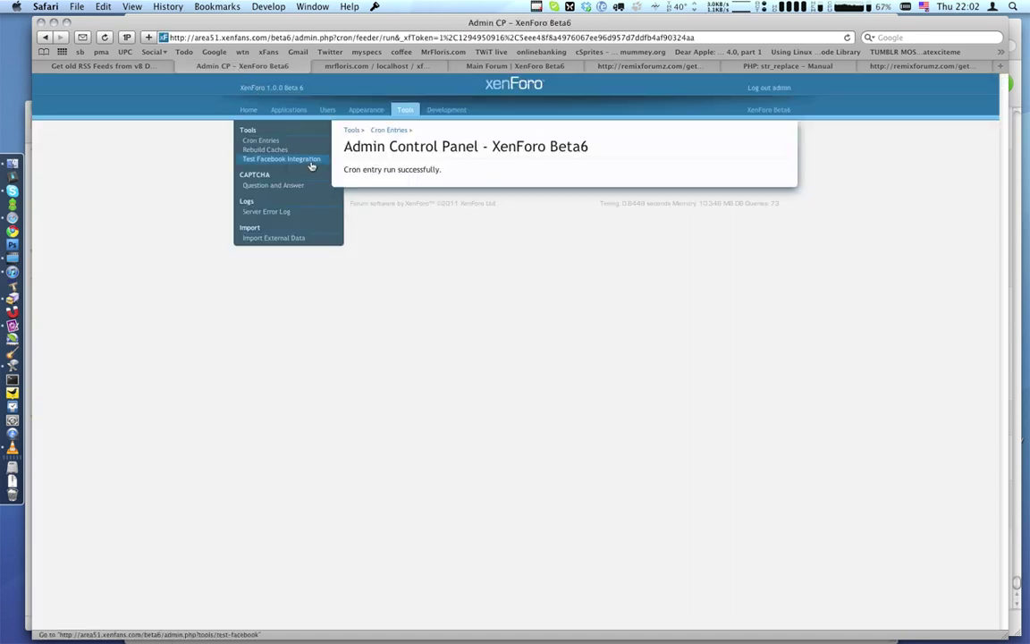
click(358, 110)
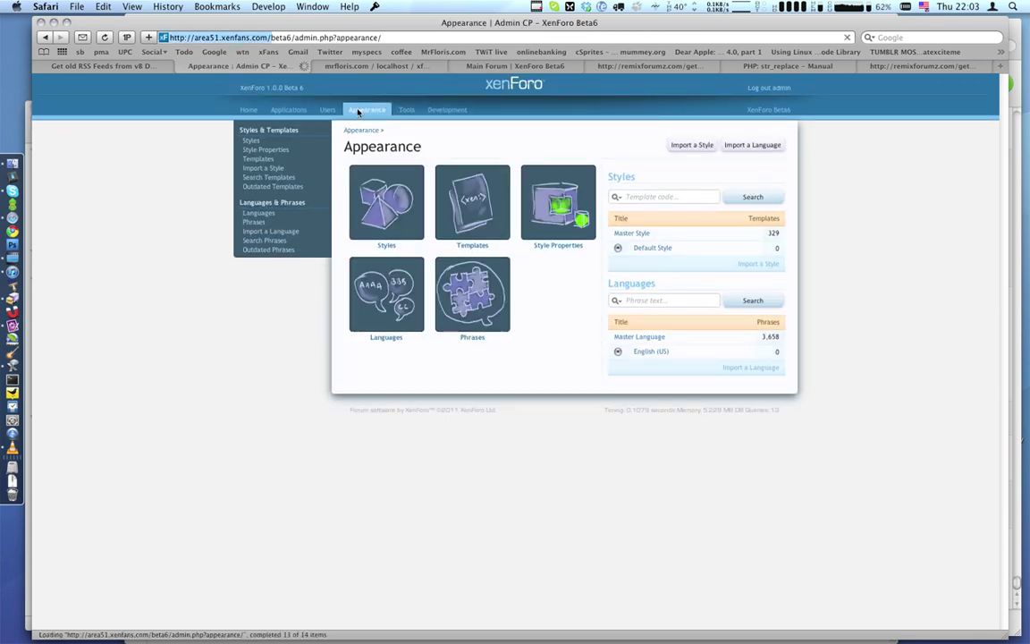
click(337, 110)
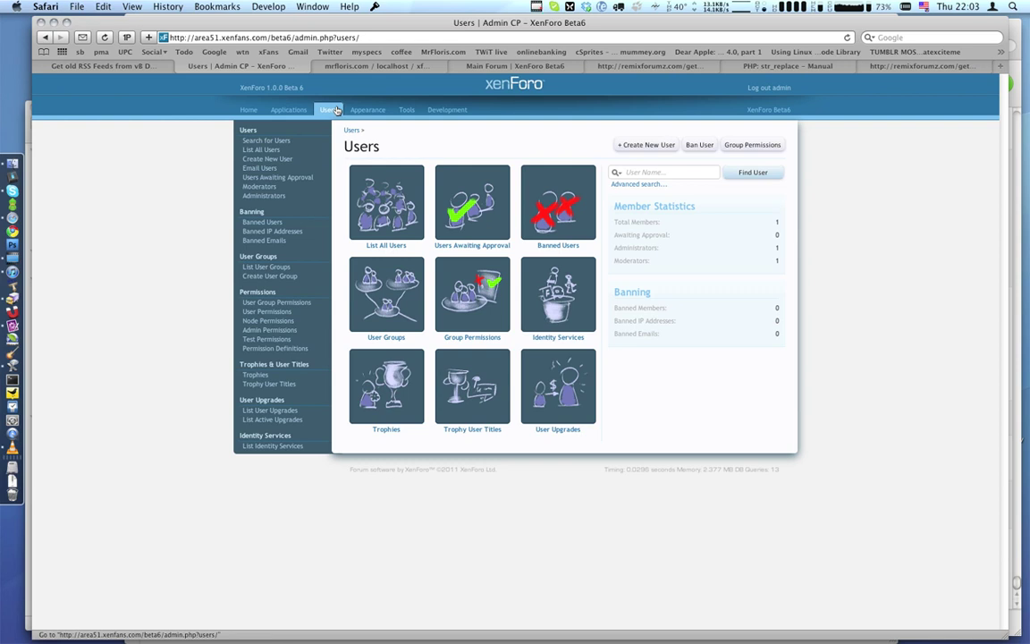
click(293, 111)
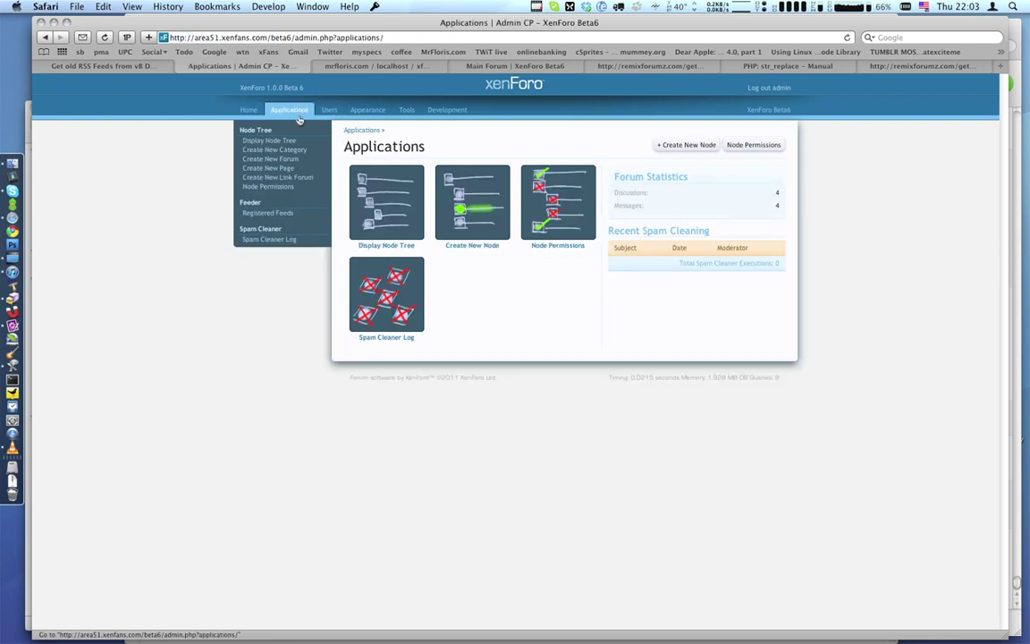
click(268, 213)
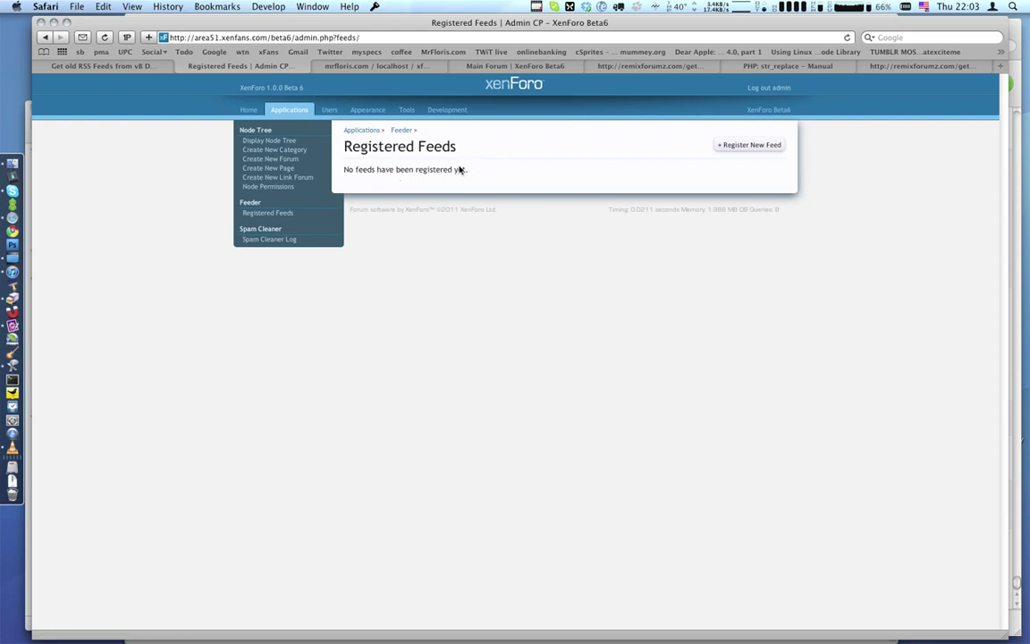
Return to the vBulletin feeds export, enlarge the generated SQL text box and examine its INSERT INTO xf_feed query.
click(627, 69)
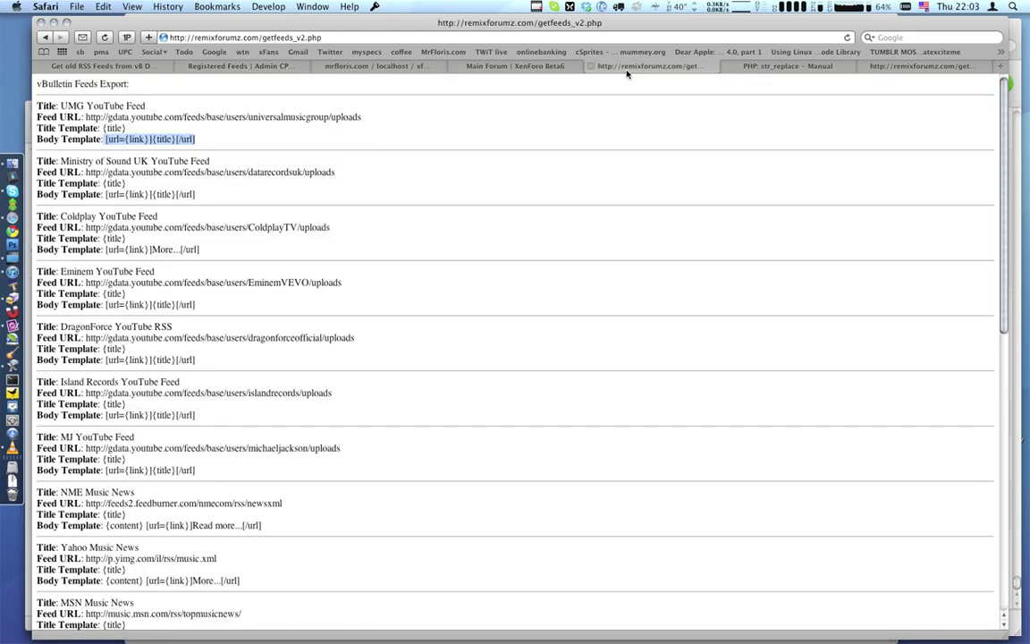
scroll(184, 400, down, 5)
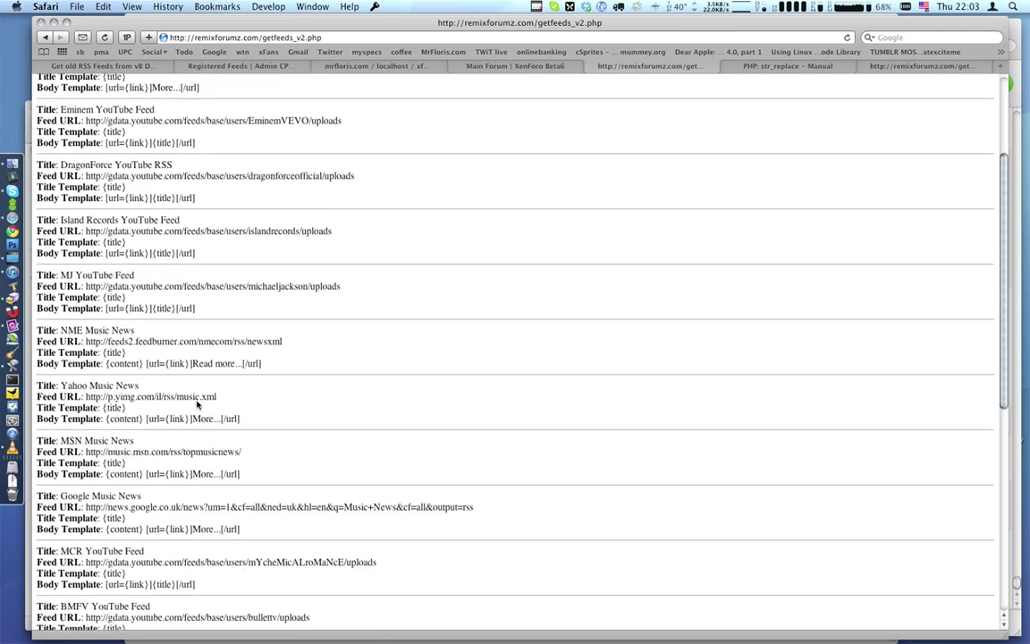
scroll(197, 404, down, 10)
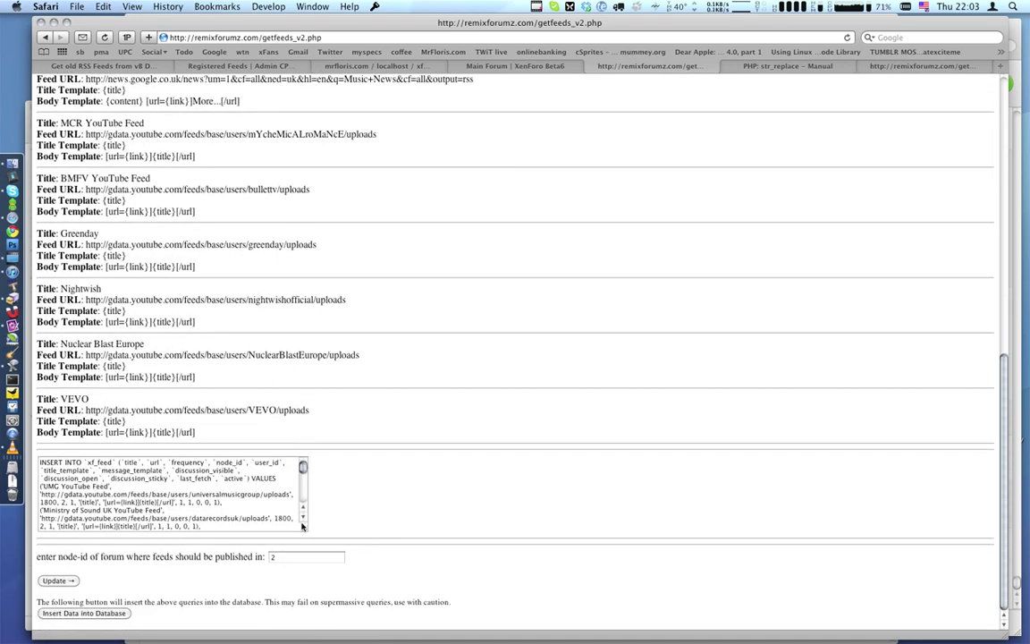
drag(303, 527, 591, 566)
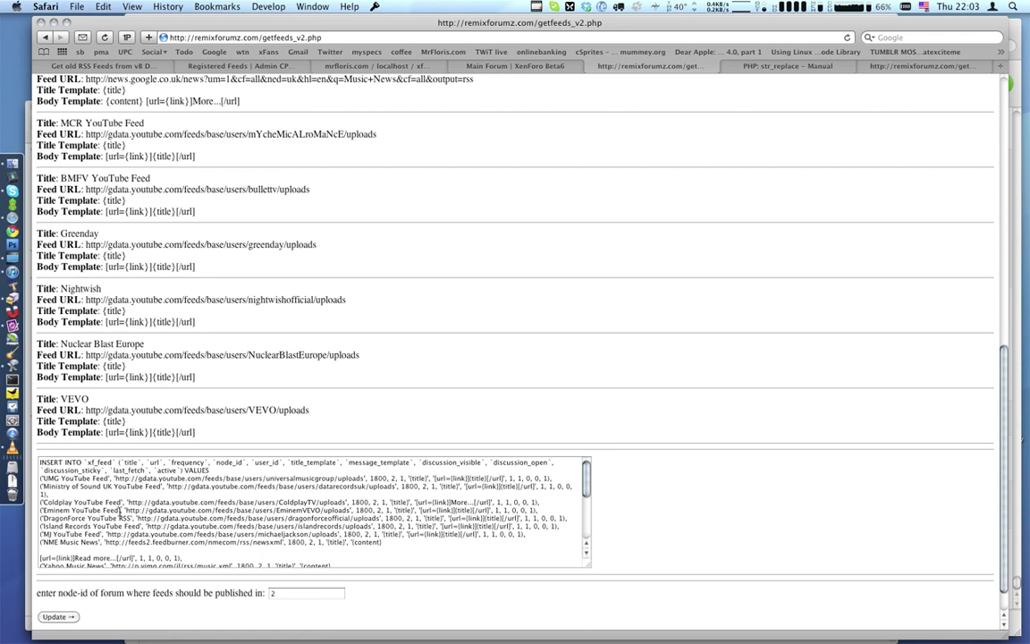
scroll(120, 515, up, 1)
drag(40, 484, 136, 484)
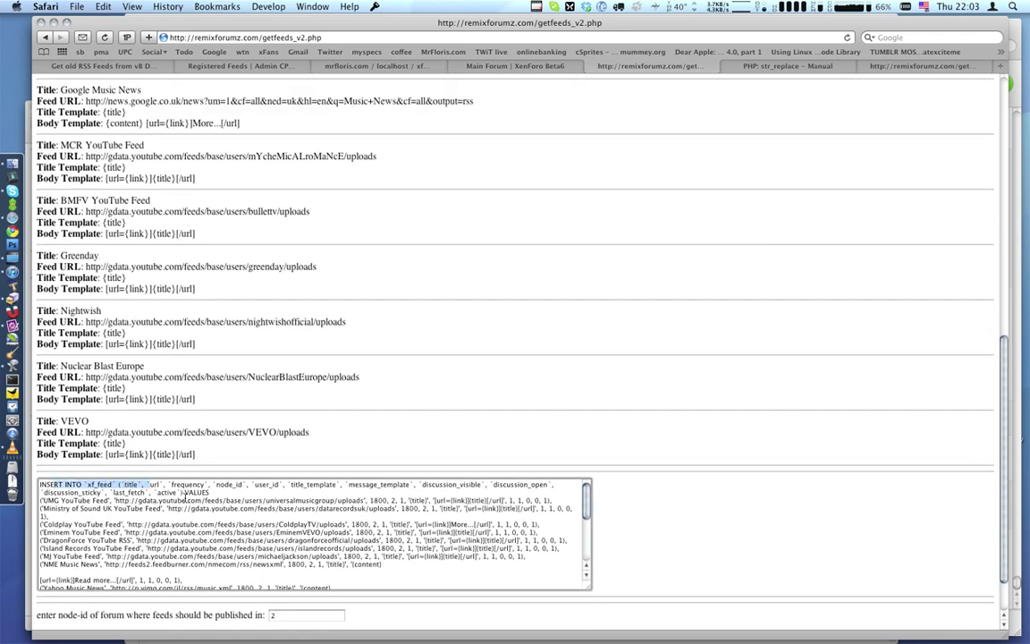
drag(39, 500, 224, 555)
scroll(224, 556, down, 8)
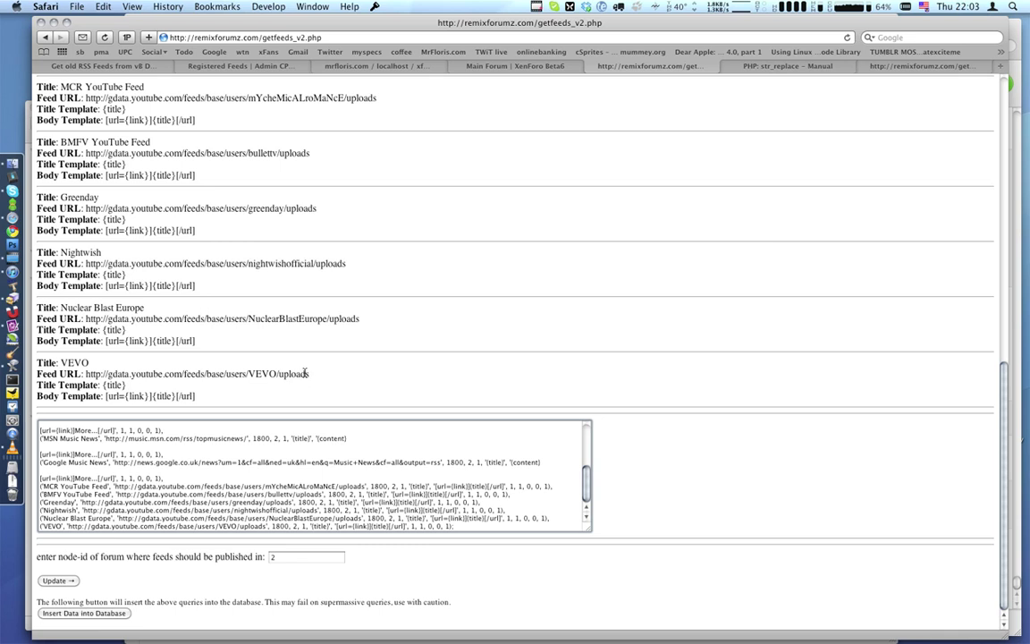
Open Main Forum from the node tree in the XenForo admin control panel and check the node ID in its URL.
click(252, 67)
mouse_move(279, 108)
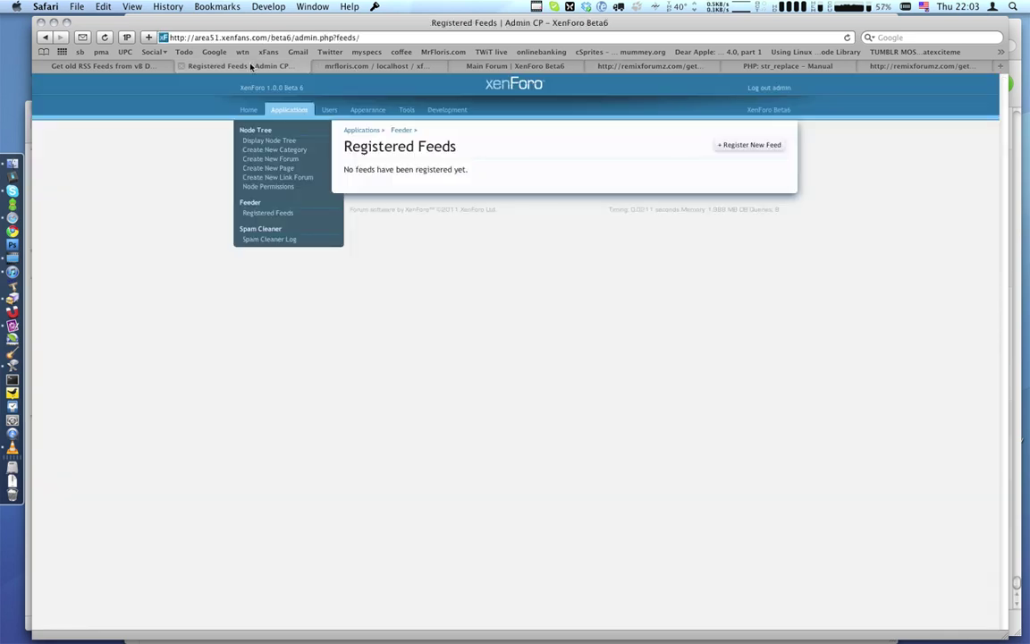
click(264, 141)
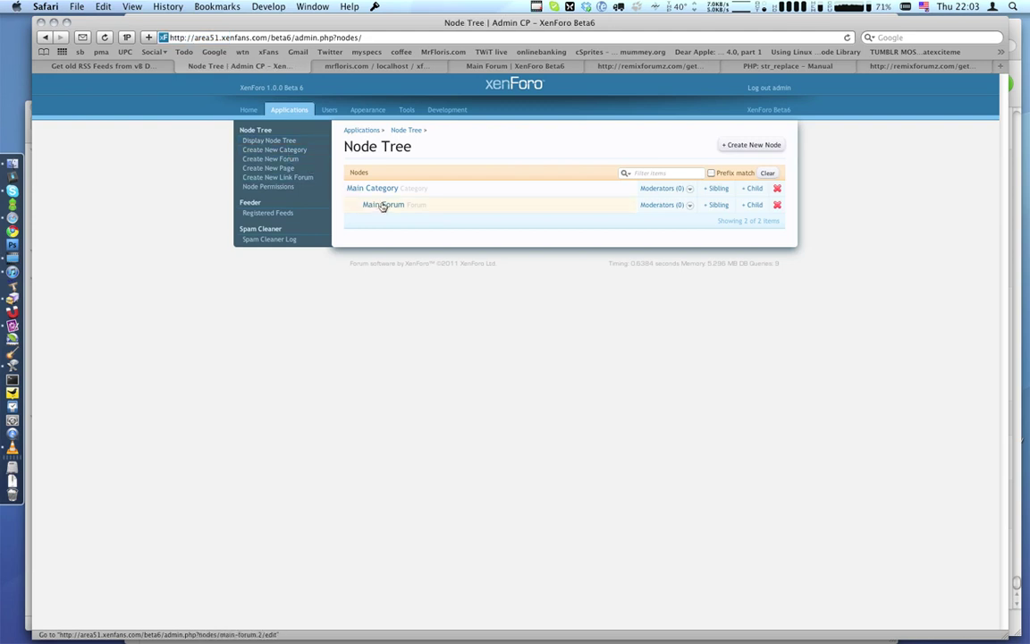
click(383, 205)
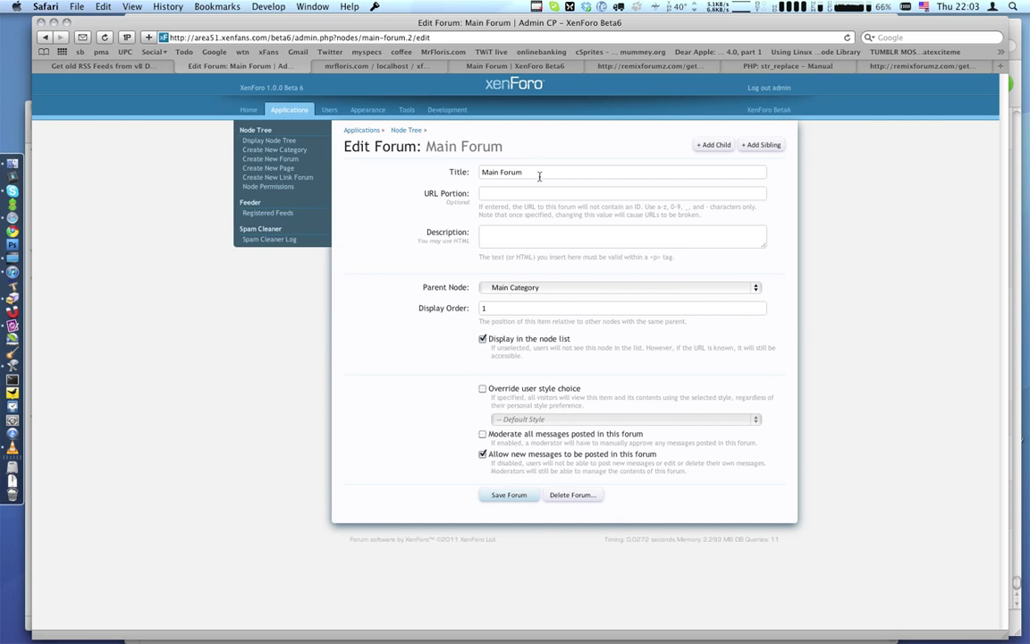
click(410, 38)
key(BackSpace)
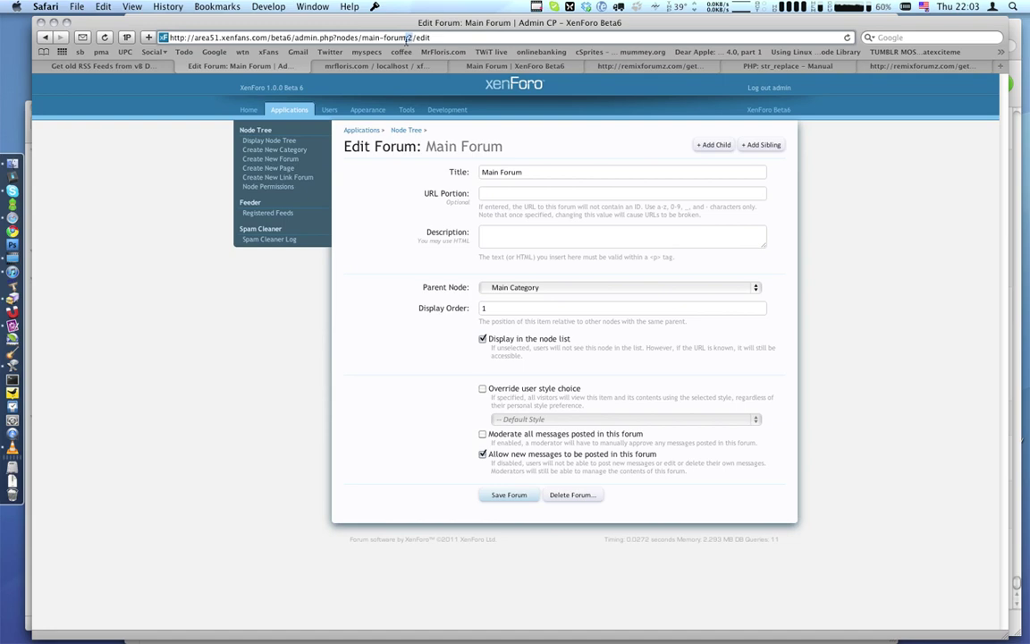
Set the forum node ID in the vBulletin feeds export to 5, update the generated SQL query and check its values.
text(.)
click(592, 65)
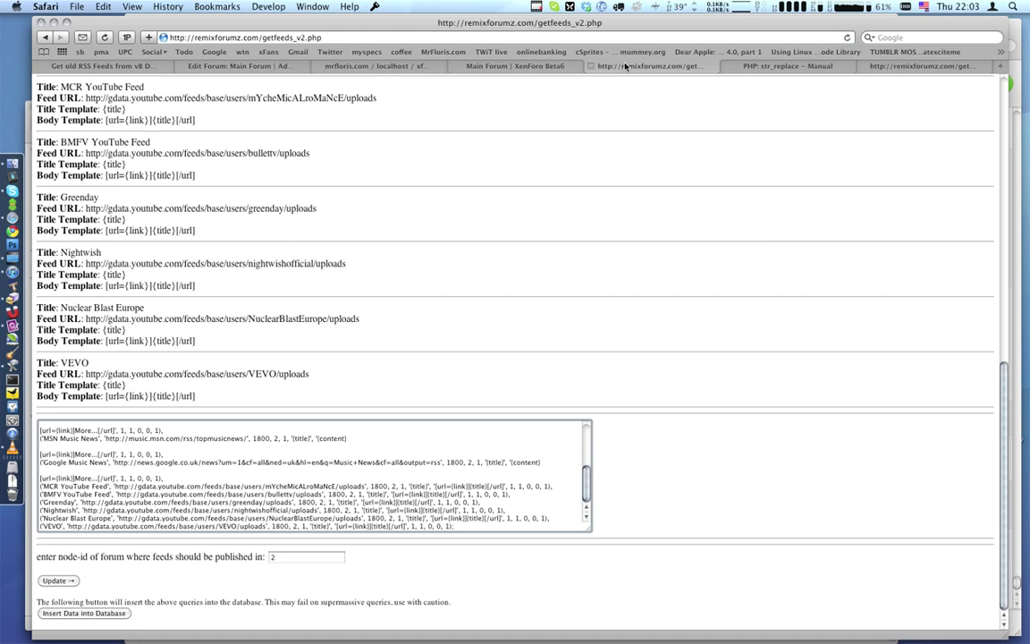
click(281, 556)
key(BackSpace)
text(5)
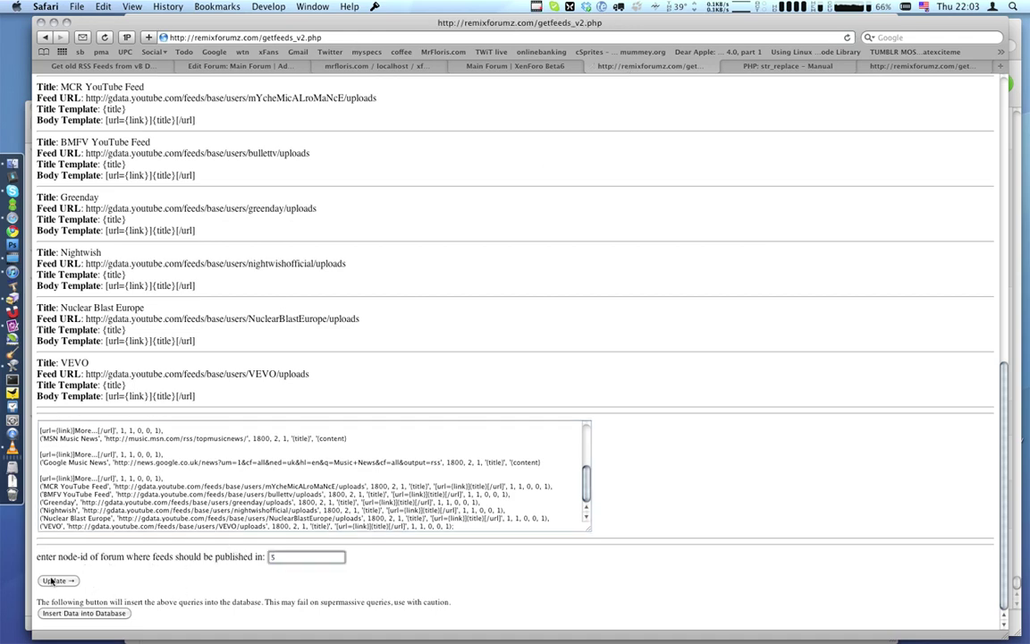
click(51, 580)
scroll(206, 470, down, 15)
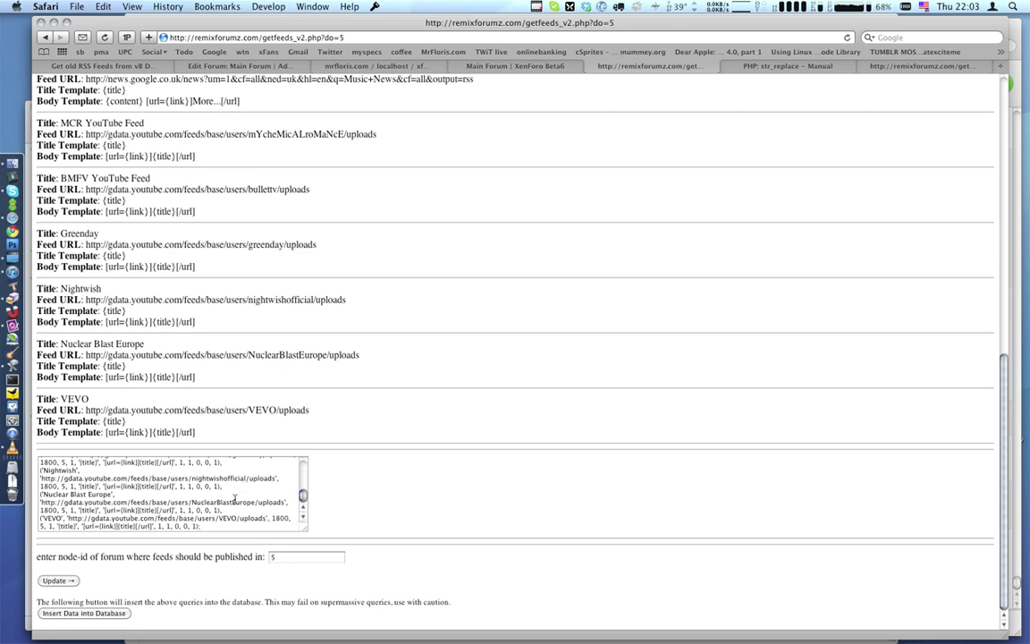
click(176, 498)
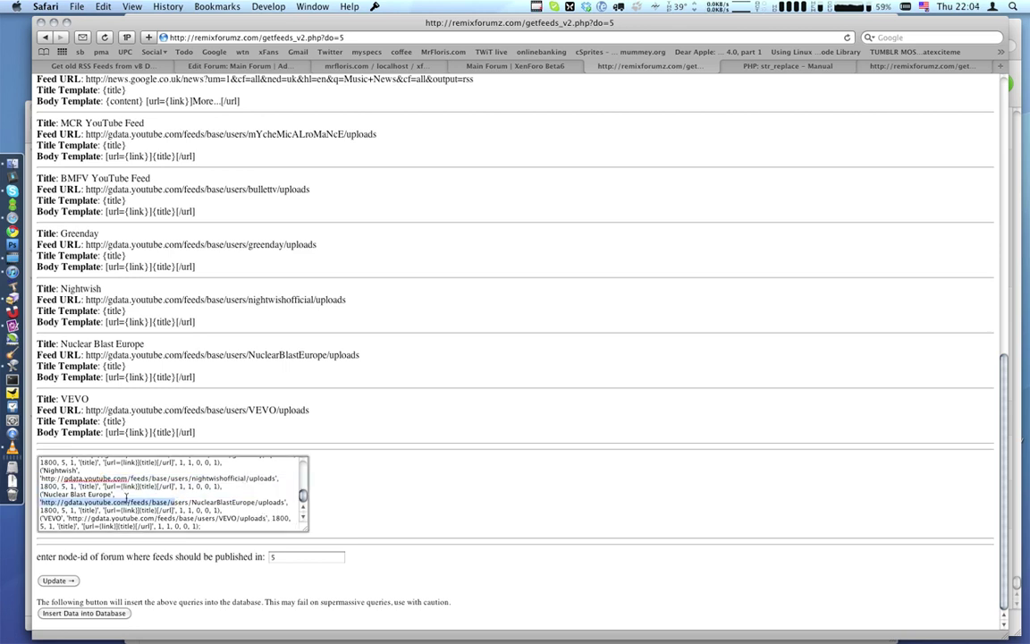
Set the forum node ID in the feeds export to 2 and update the generated SQL query.
click(271, 557)
key(Return)
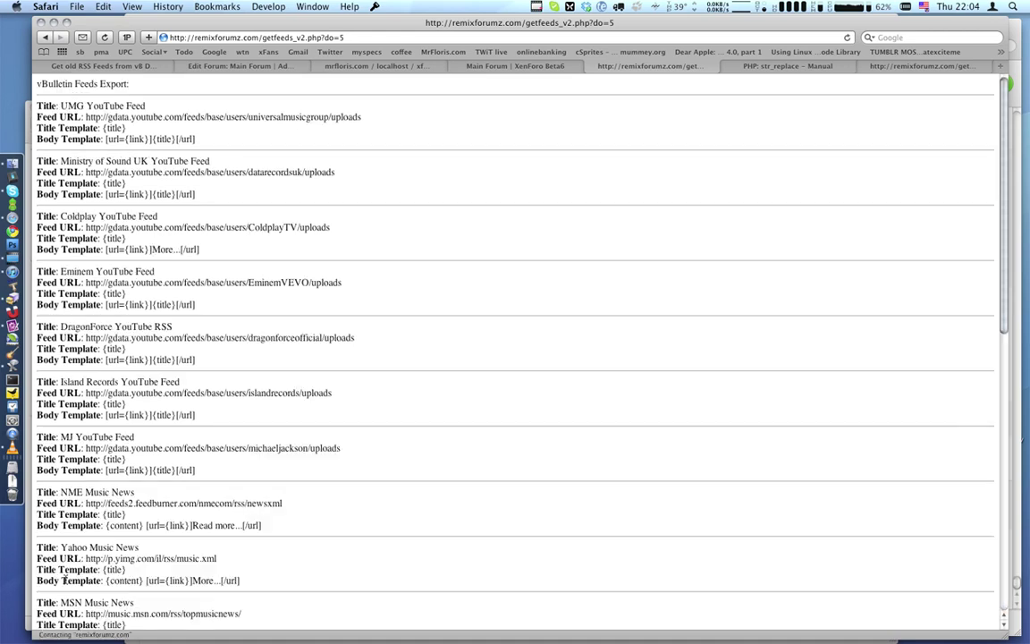
scroll(212, 468, down, 8)
scroll(212, 467, down, 4)
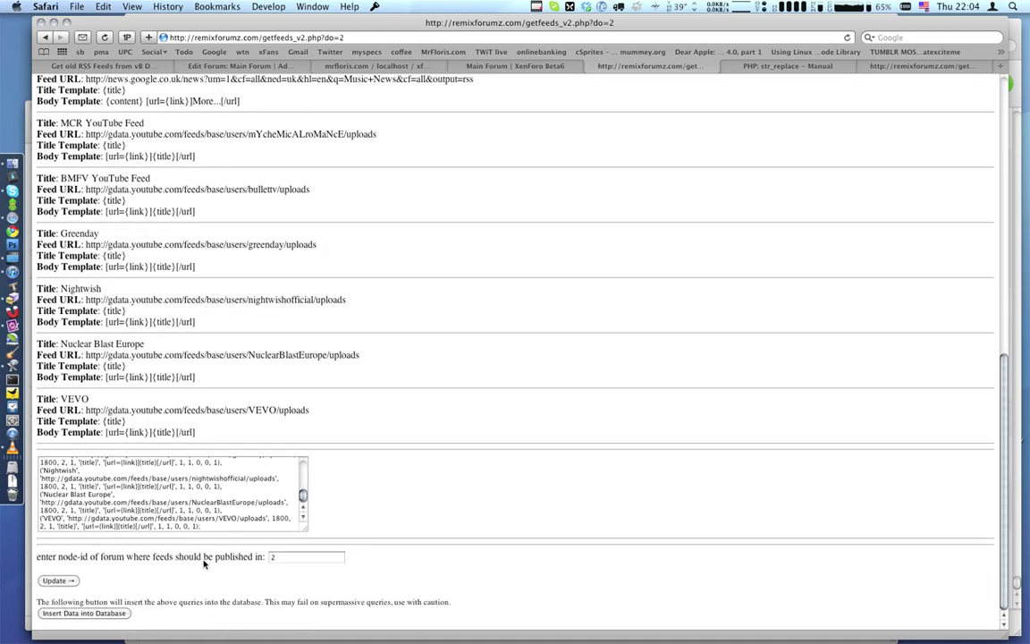
Copy the entire generated SQL query and run it on the xf_feed table of the xfbsix database in phpMyAdmin.
click(203, 501)
key(super+a)
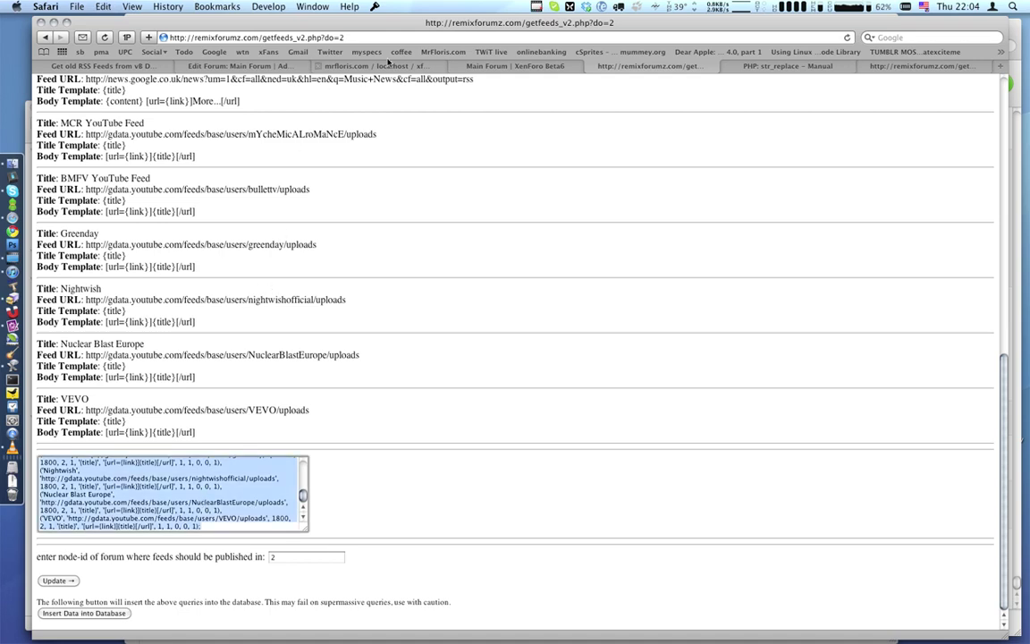
click(353, 65)
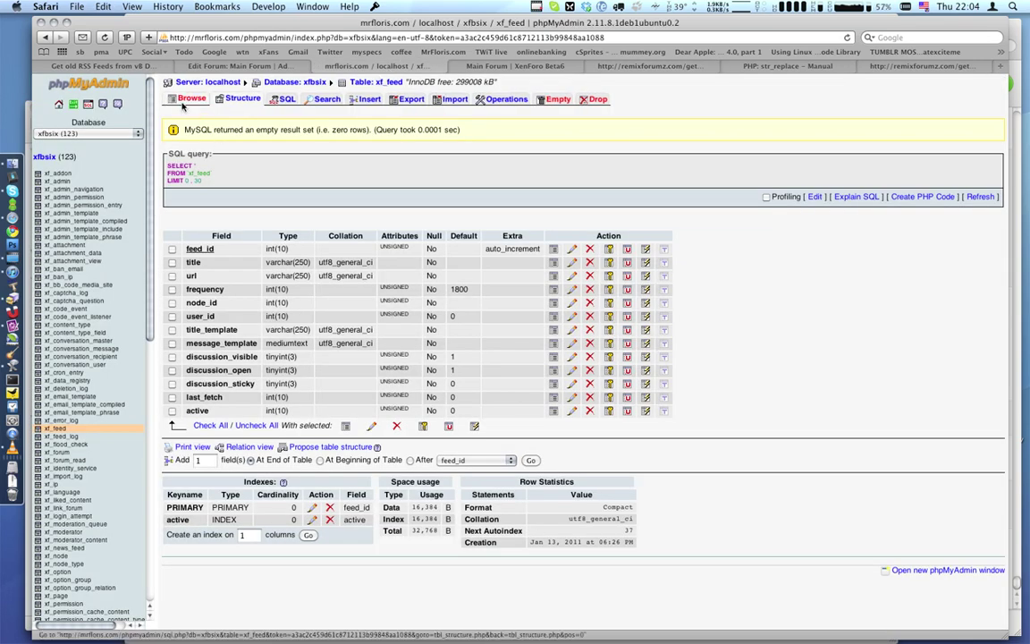
click(55, 429)
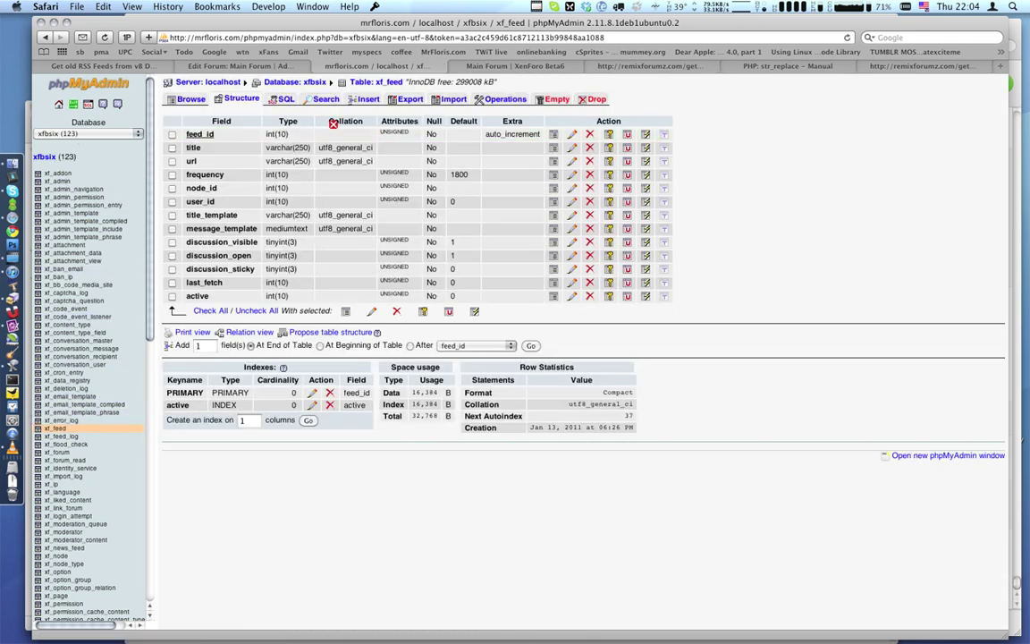
click(282, 98)
key(super+a)
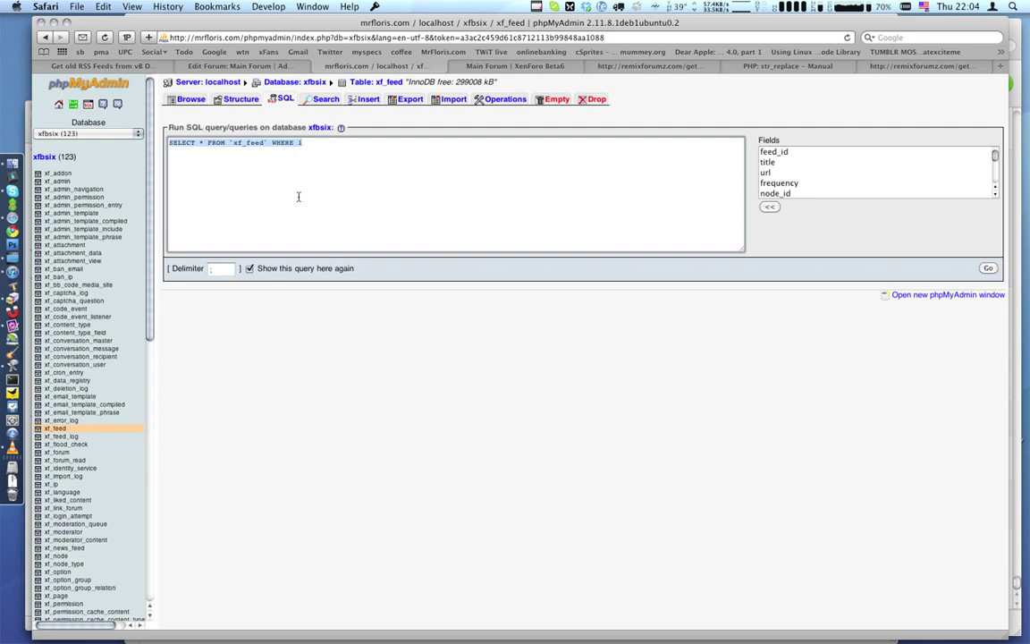
key(super+v)
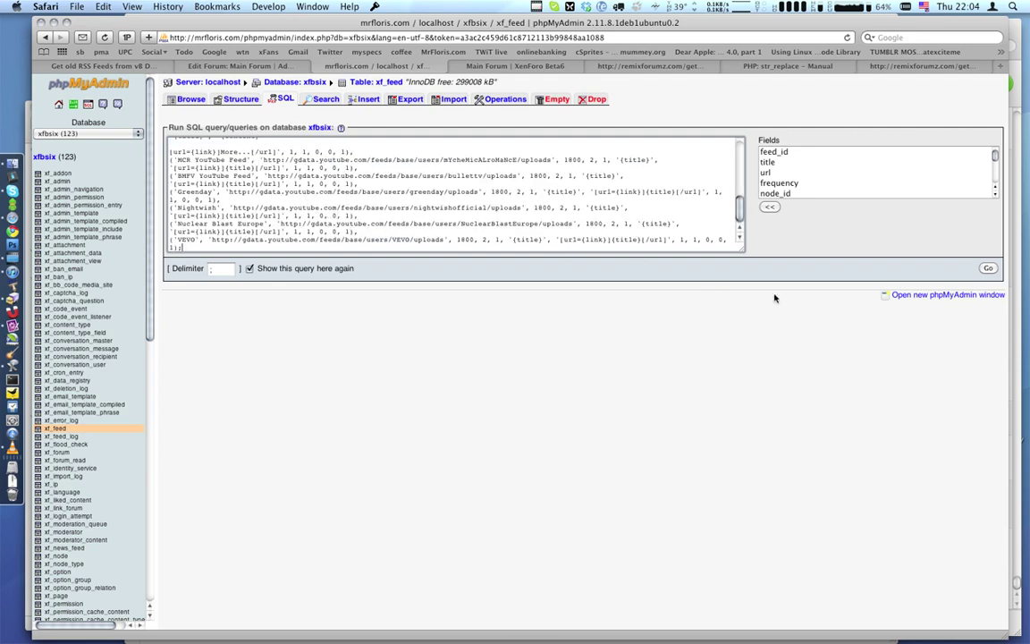
click(987, 268)
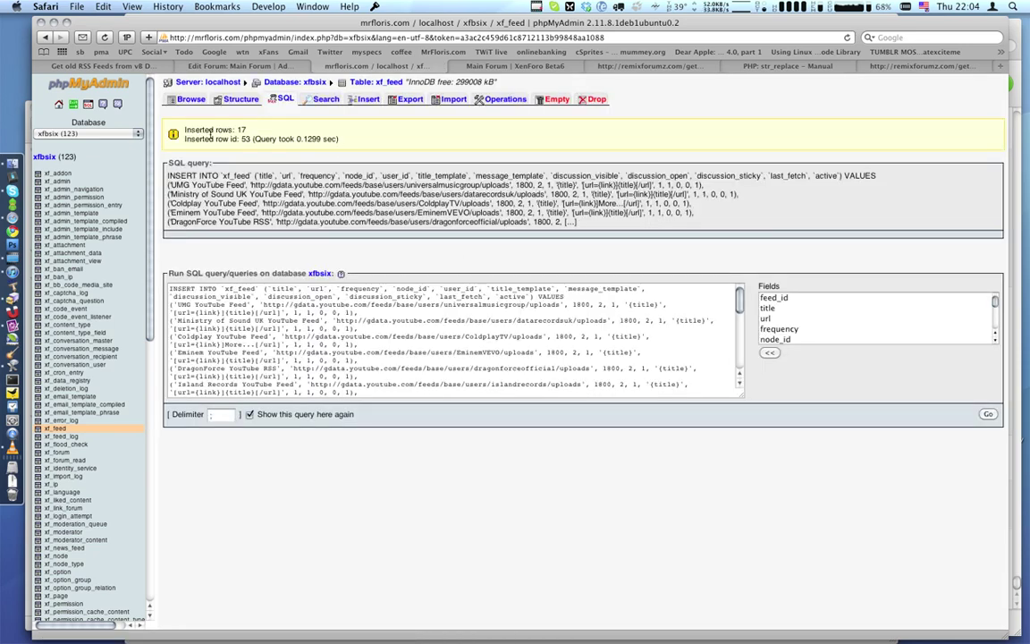
drag(172, 130, 238, 130)
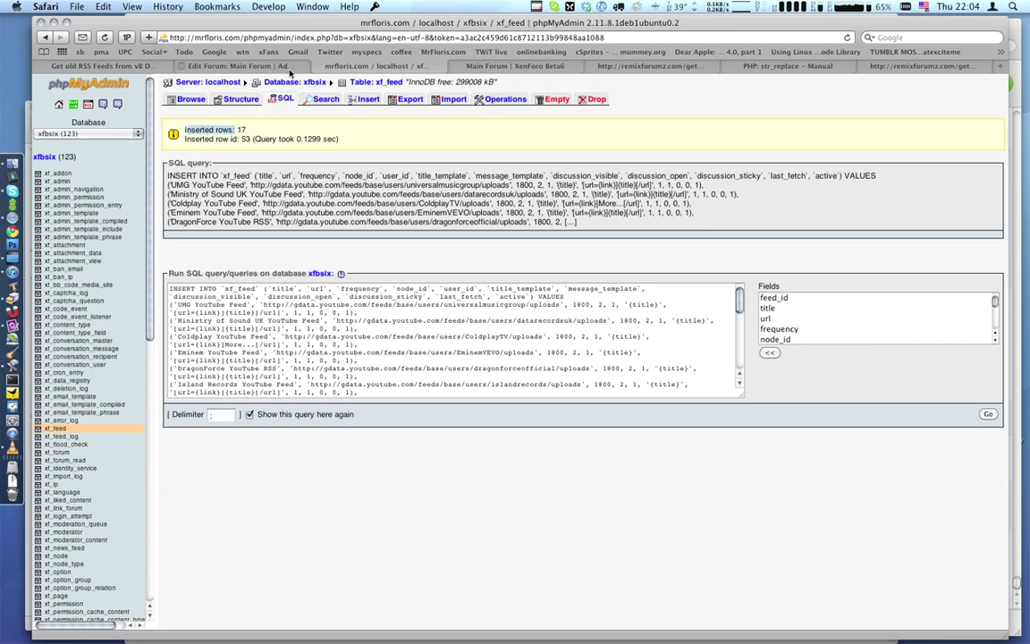
Open the MSN Music News feed from XenForo's Registered Feeds list and check its destination forum.
click(215, 66)
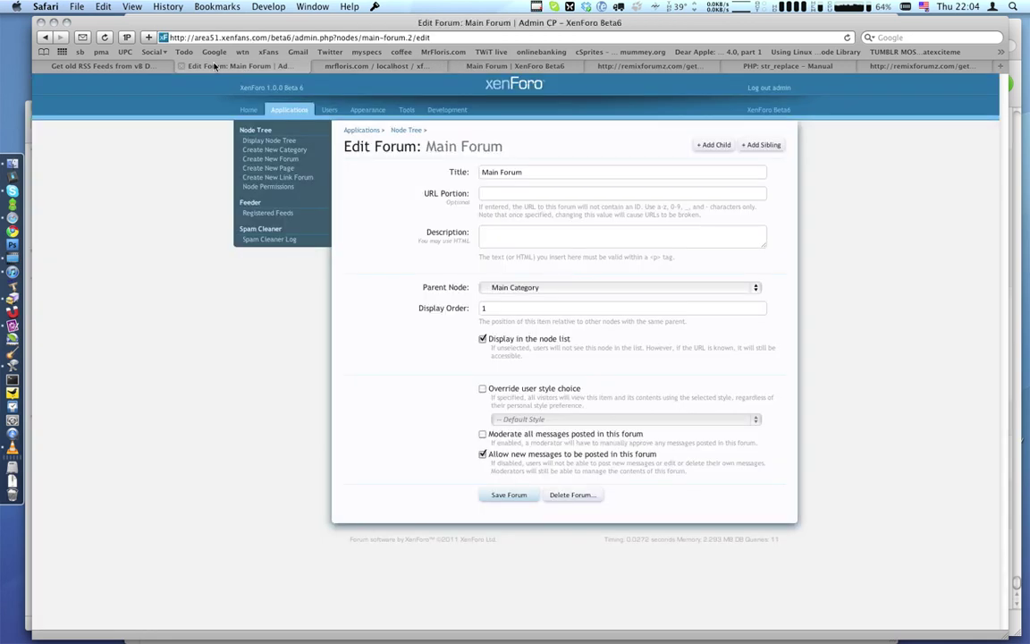
click(269, 215)
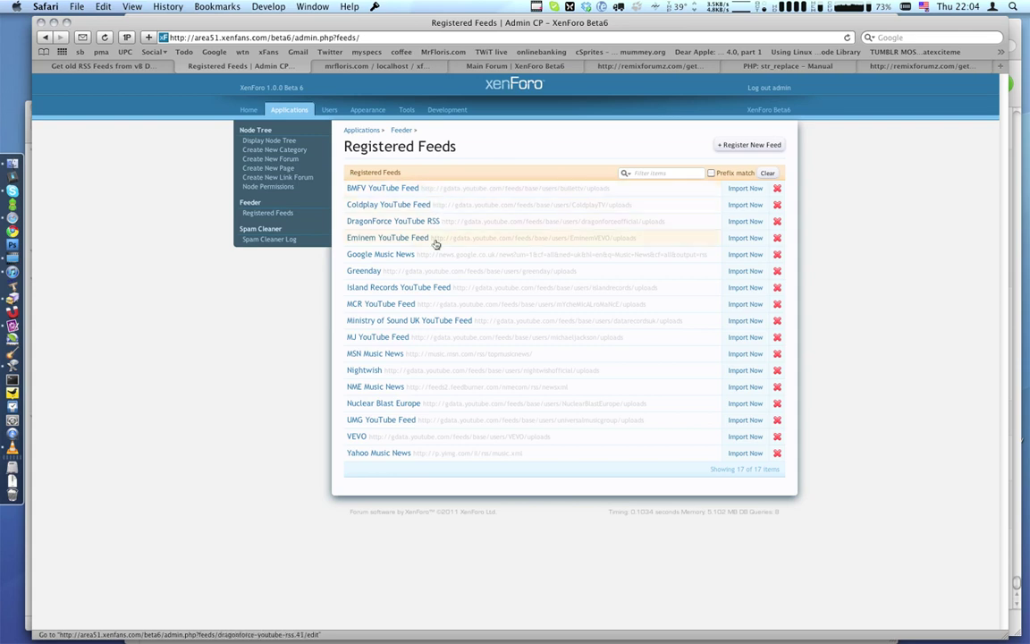
click(390, 355)
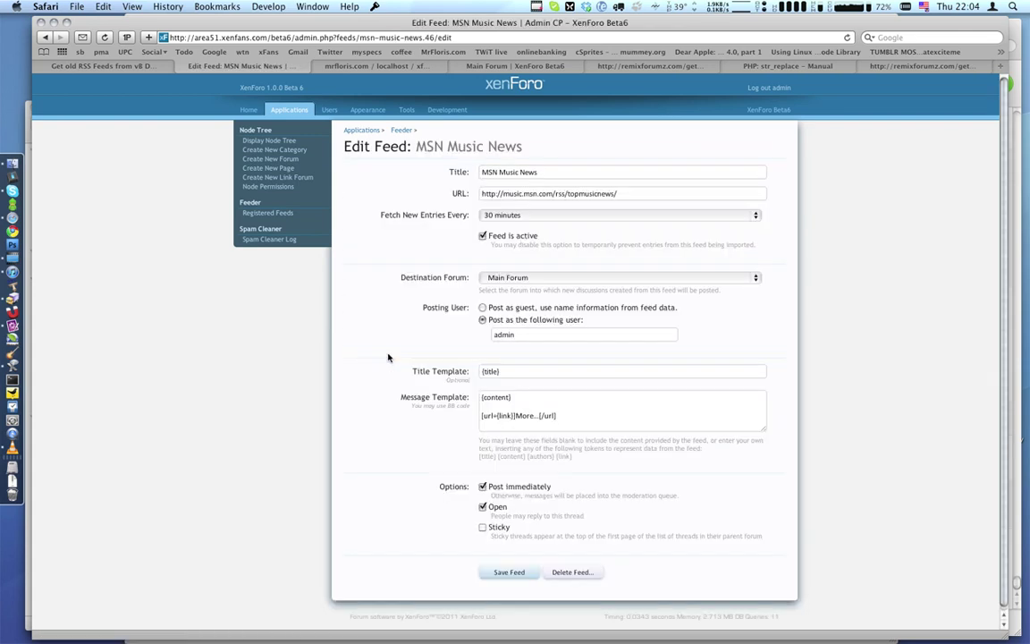
click(532, 280)
click(361, 308)
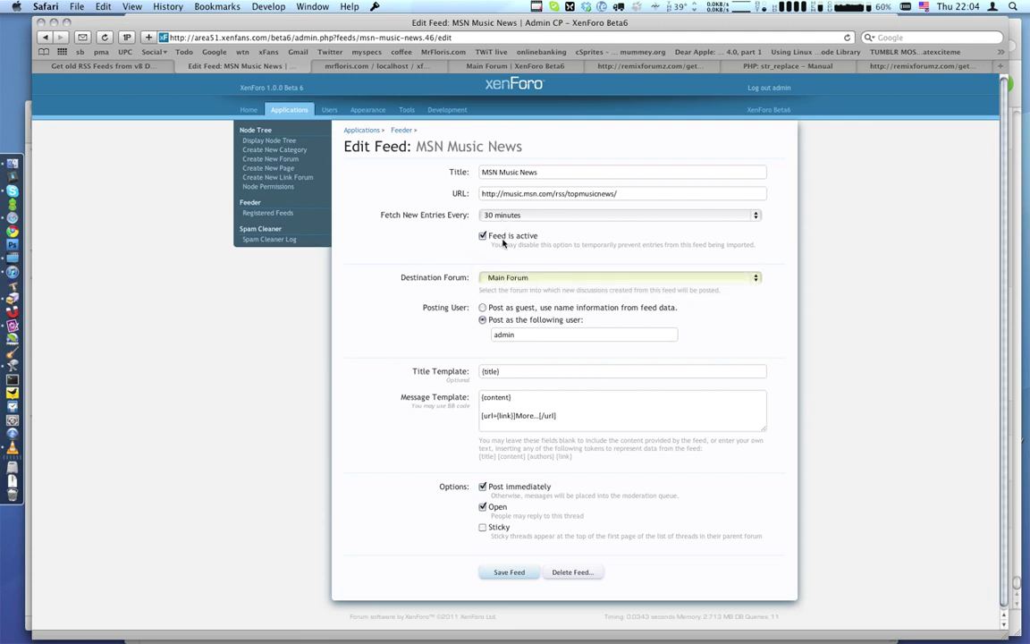
click(531, 278)
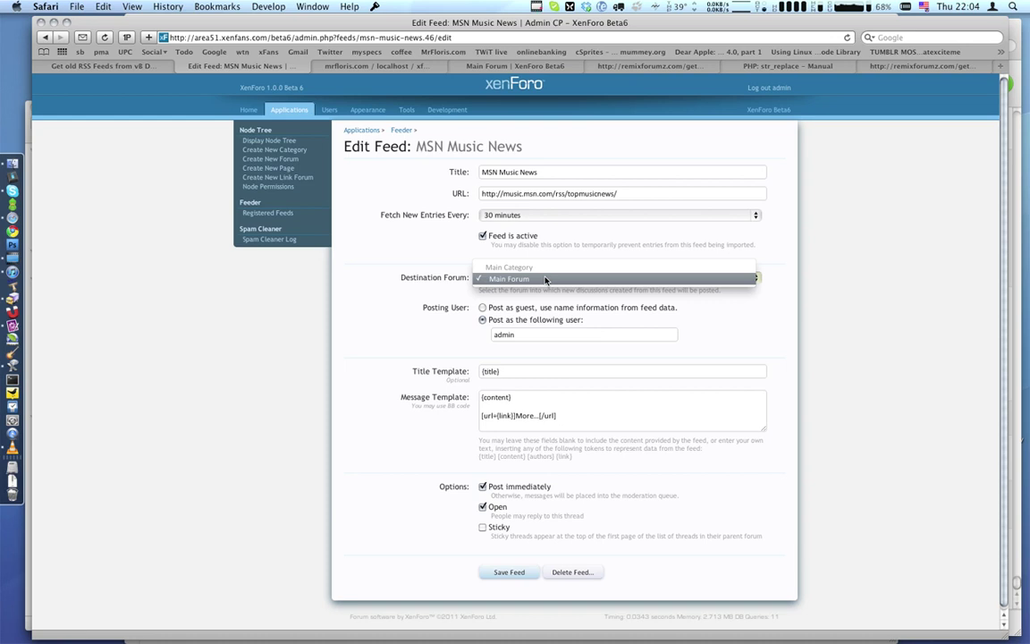
click(546, 280)
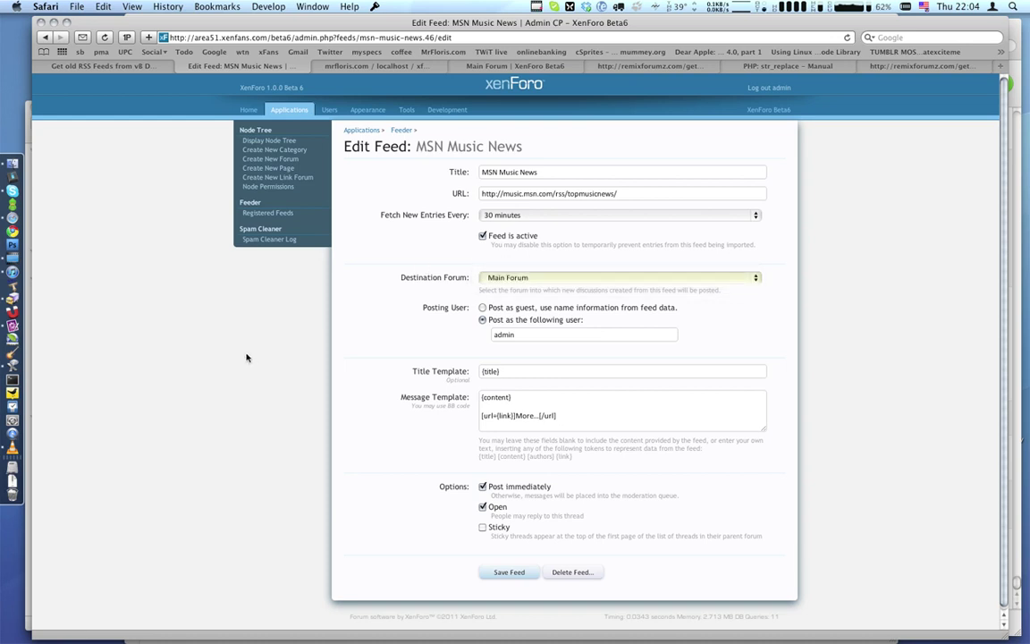
Review the node ID field and exported feed list in the vBulletin feeds export, and the insert result in phpMyAdmin.
click(633, 67)
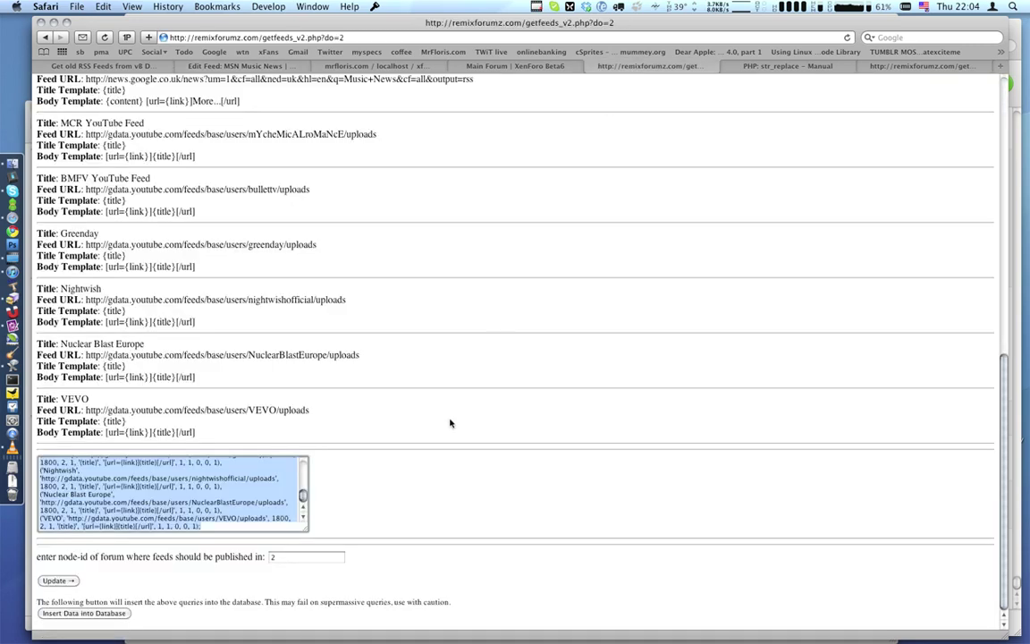
click(297, 557)
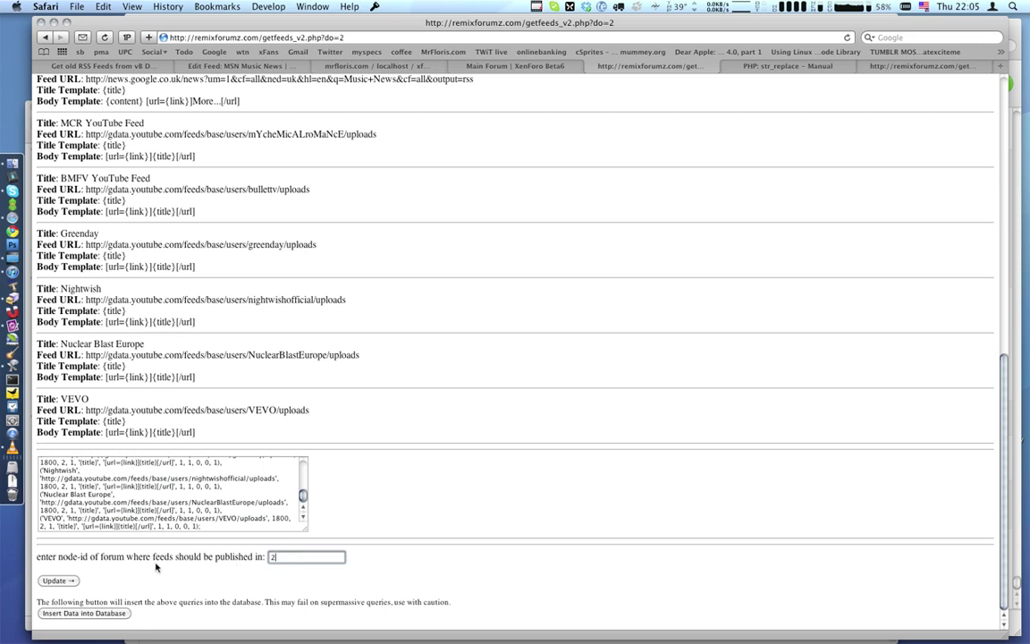
click(302, 558)
click(378, 68)
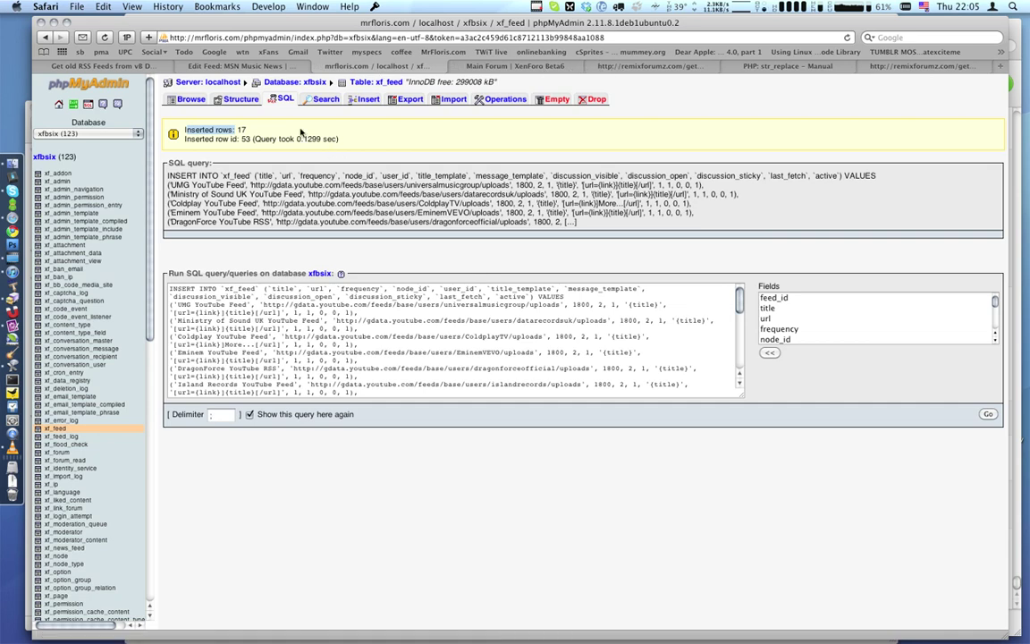
click(590, 67)
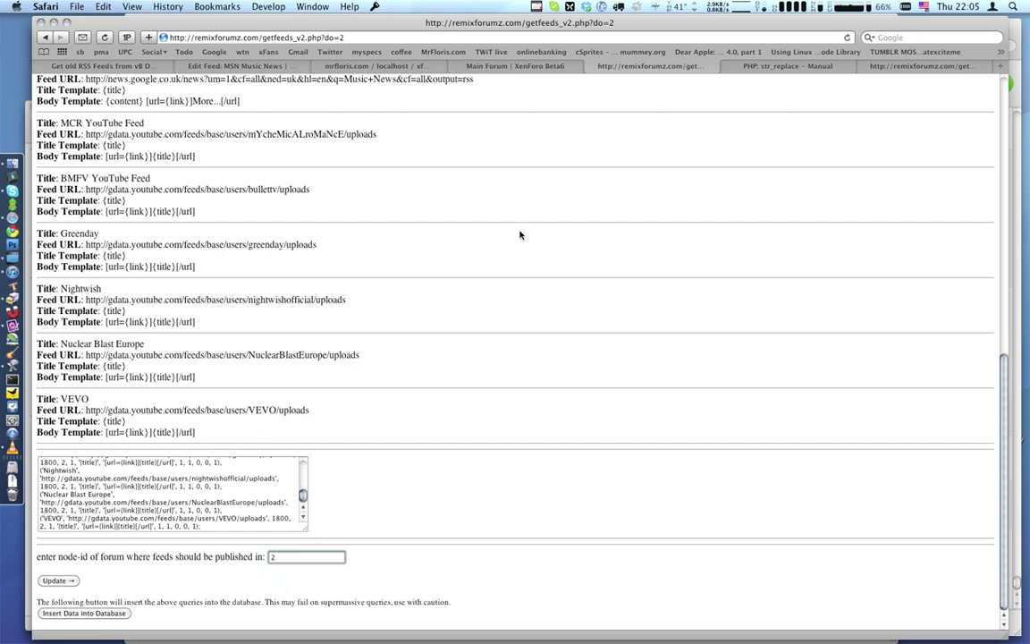
scroll(407, 227, up, 15)
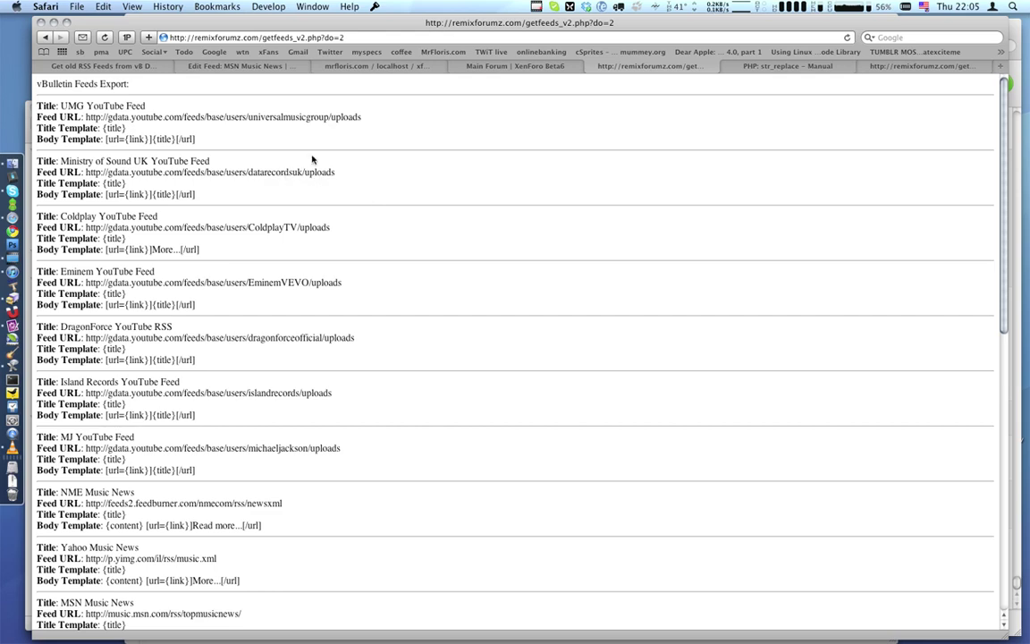
Switch to the XenForo Main Forum page and examine the posts in its first two threads.
click(467, 68)
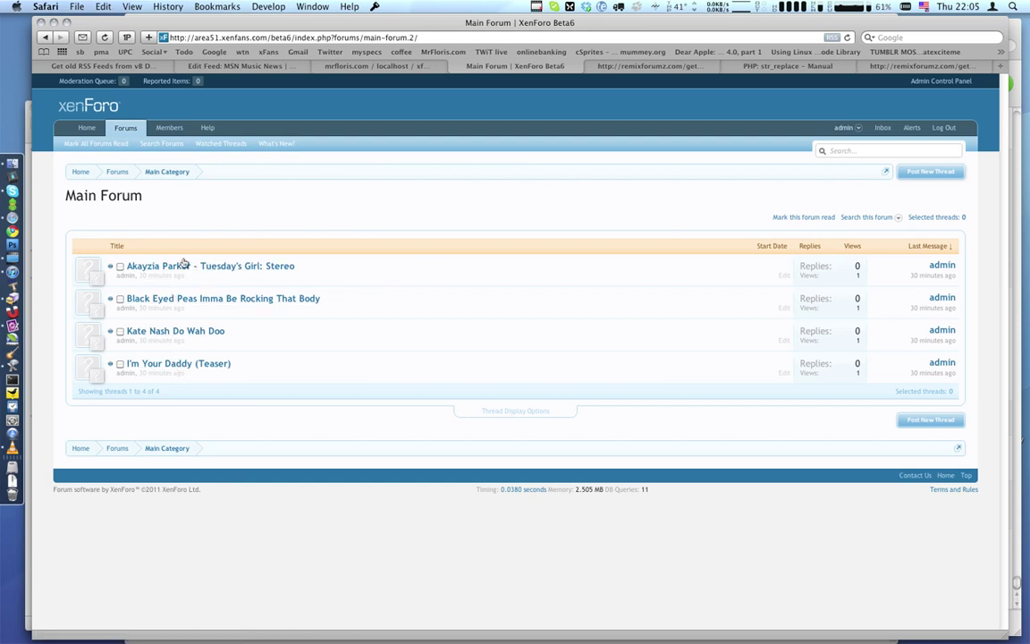
mouse_move(184, 265)
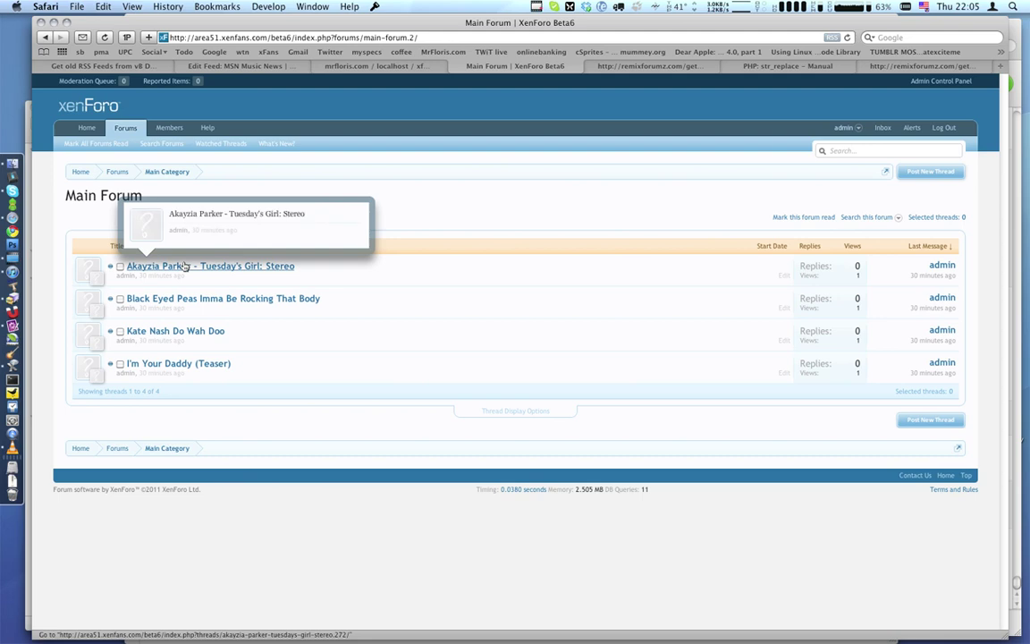
click(196, 267)
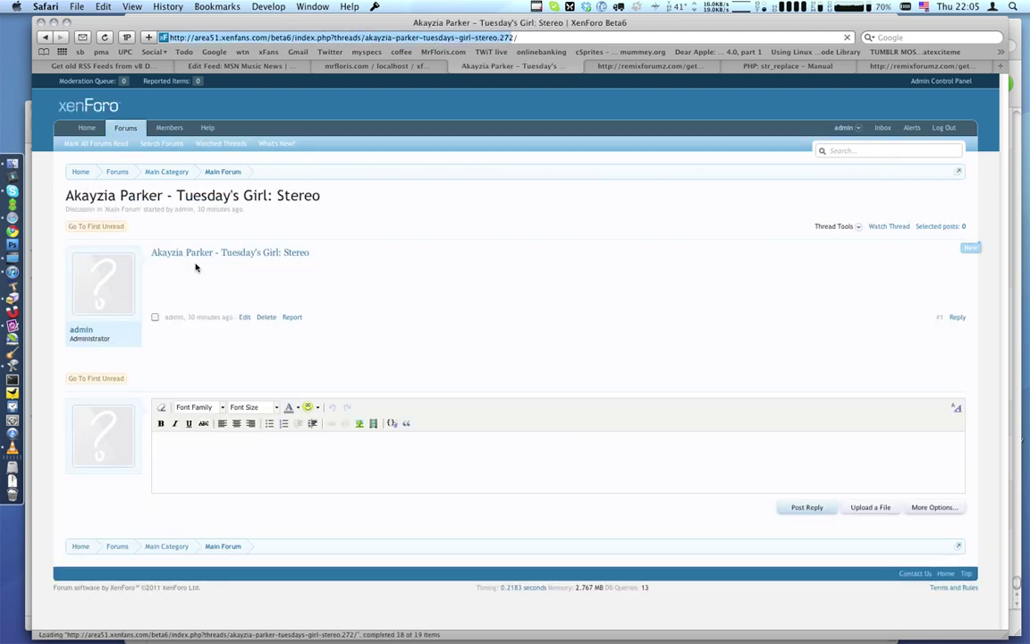
click(221, 172)
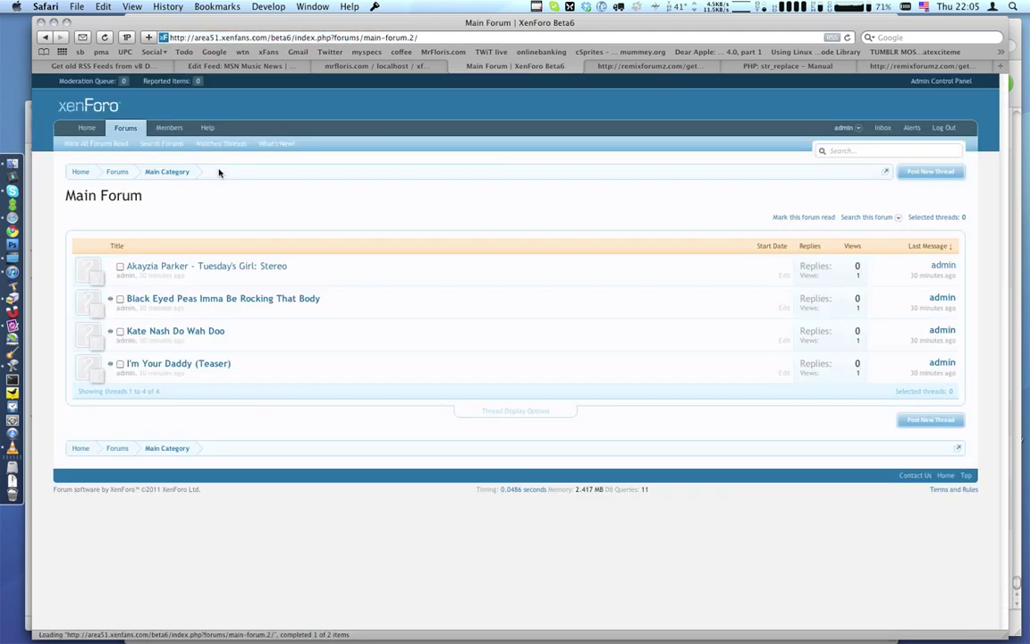
click(253, 298)
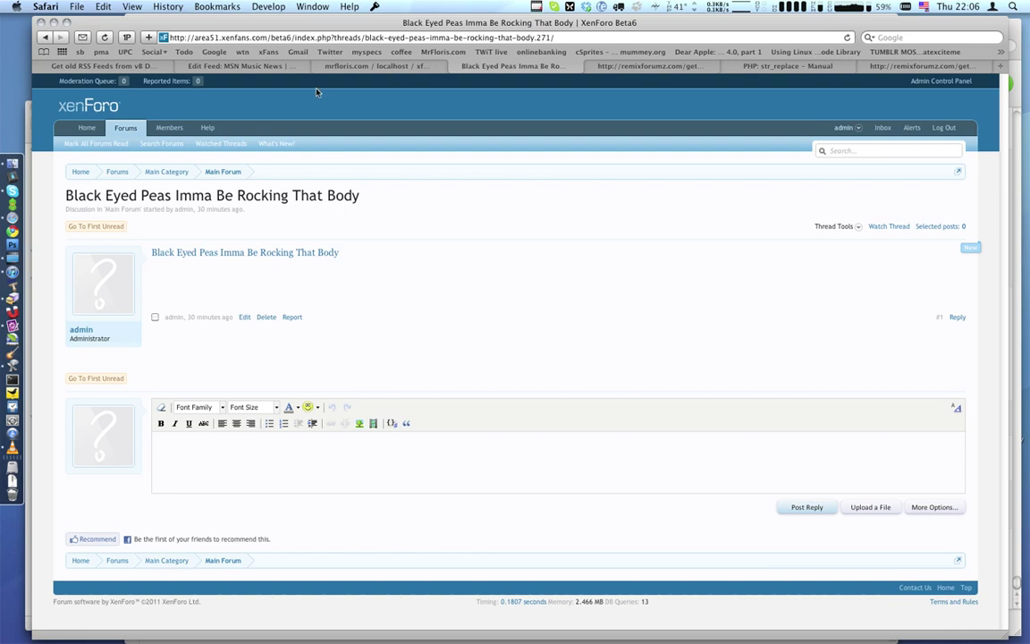
Return to the XenForo admin control panel and open the Registered Feeds list.
click(223, 66)
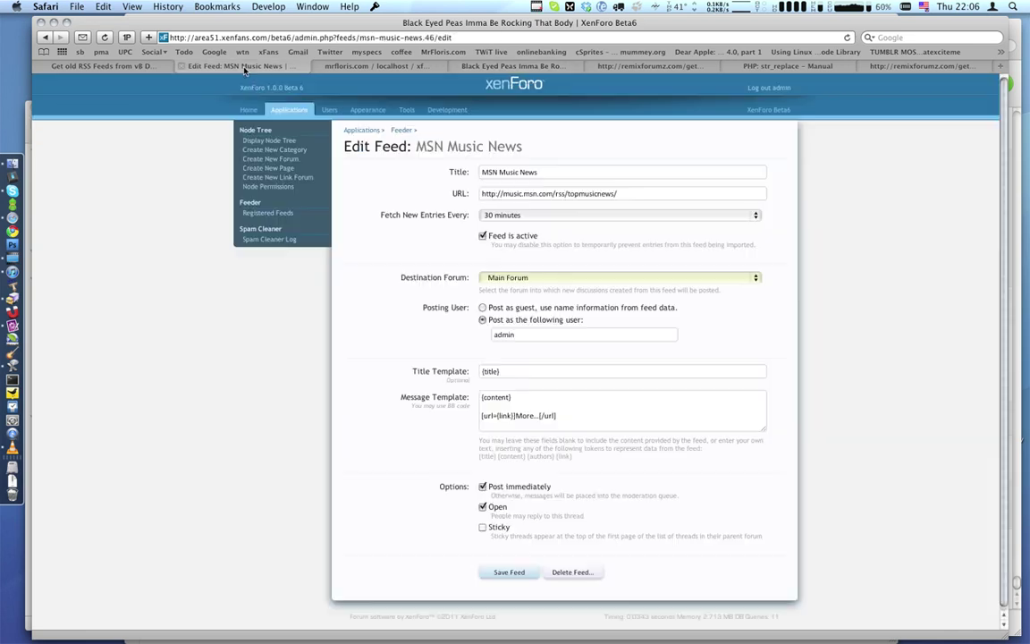
click(252, 214)
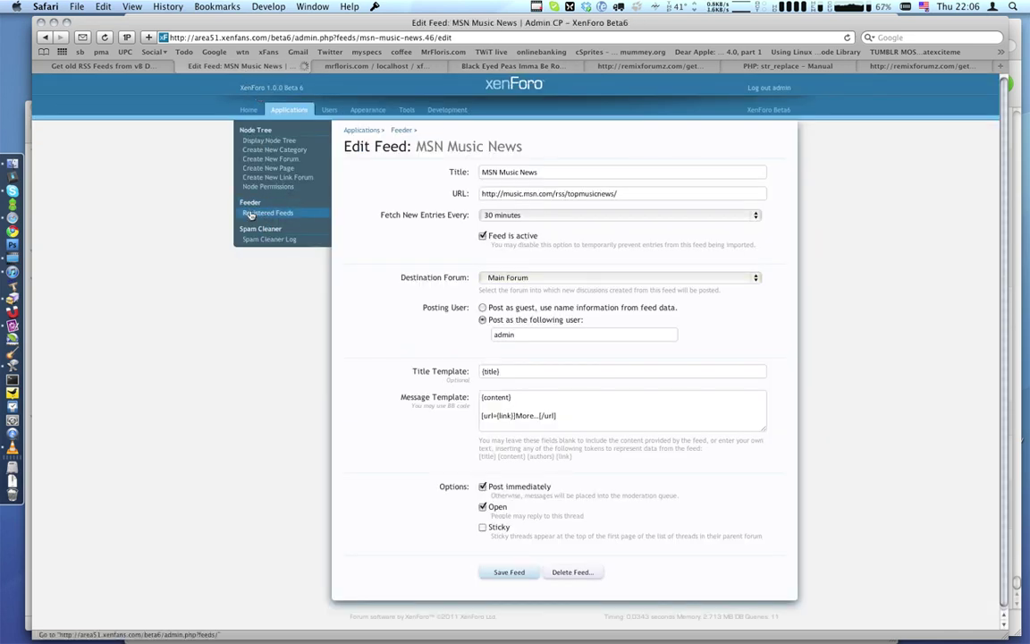